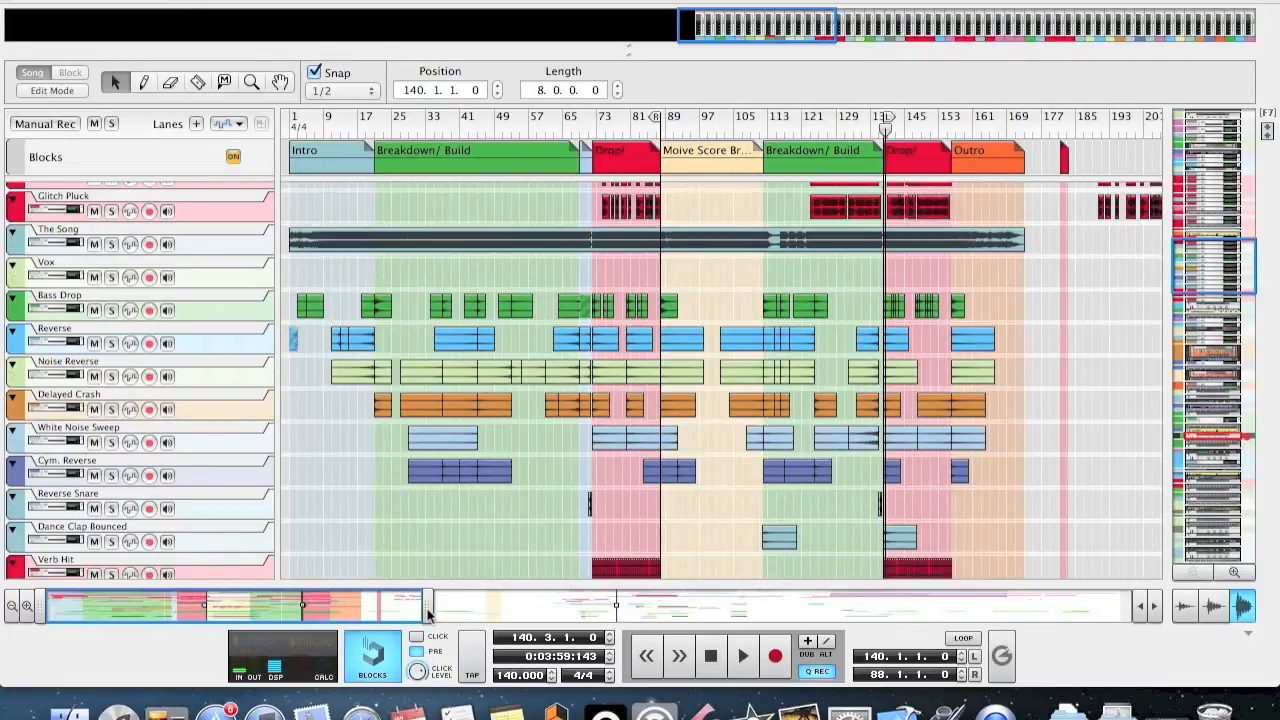
Solo the Bass Drop track and audition the second drop from bar 140.
{"action": "scroll", "coordinate": [903, 409], "scroll_direction": "up", "scroll_amount": 10}
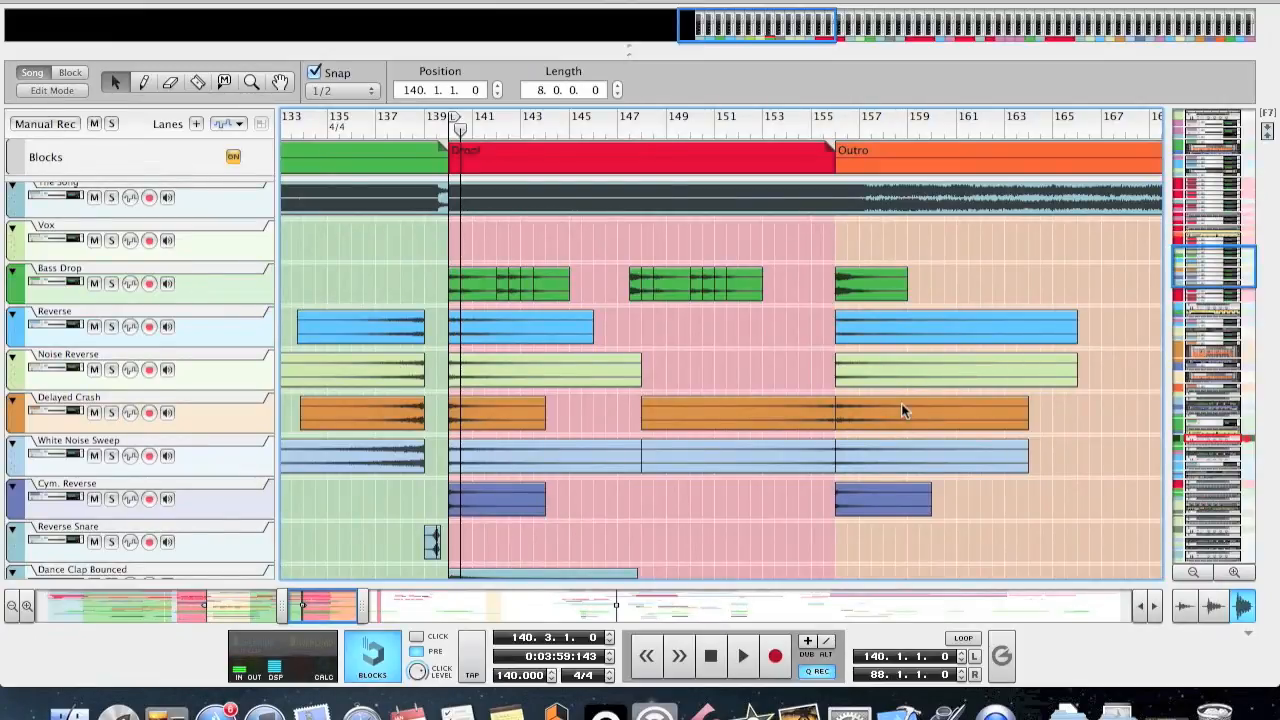
{"action": "key", "text": "shift+h"}
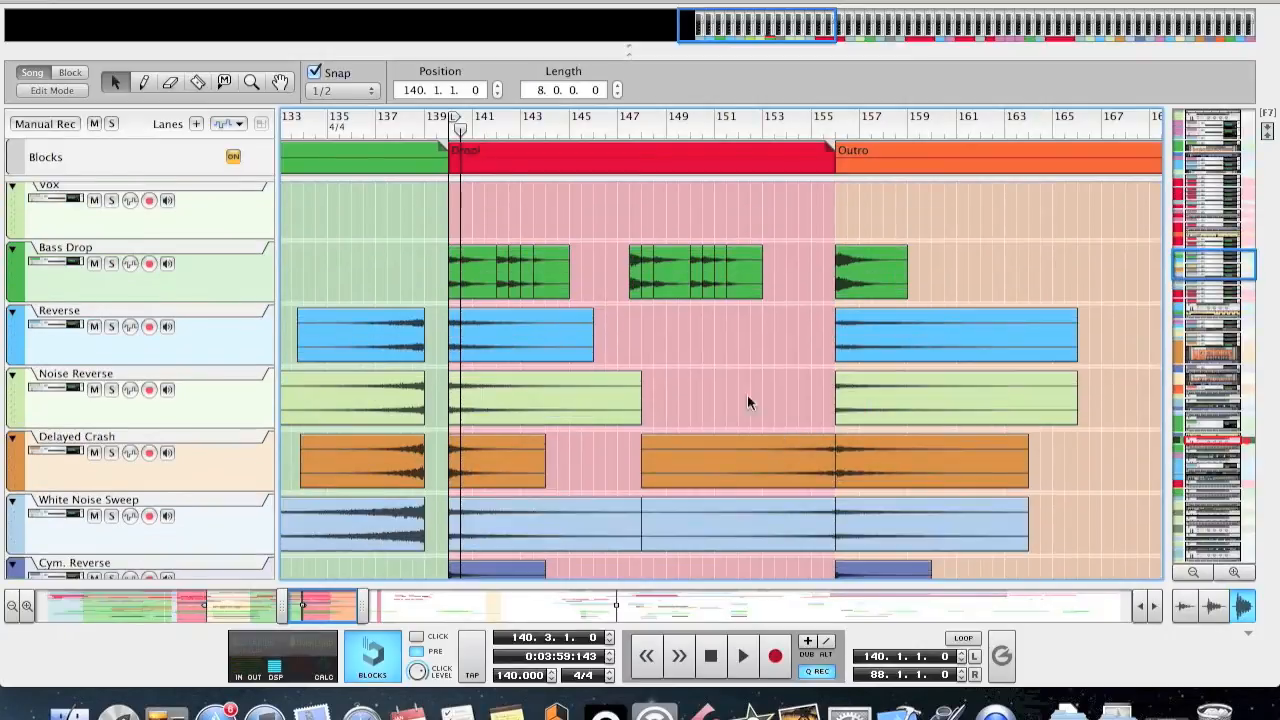
{"action": "left_click", "coordinate": [111, 263]}
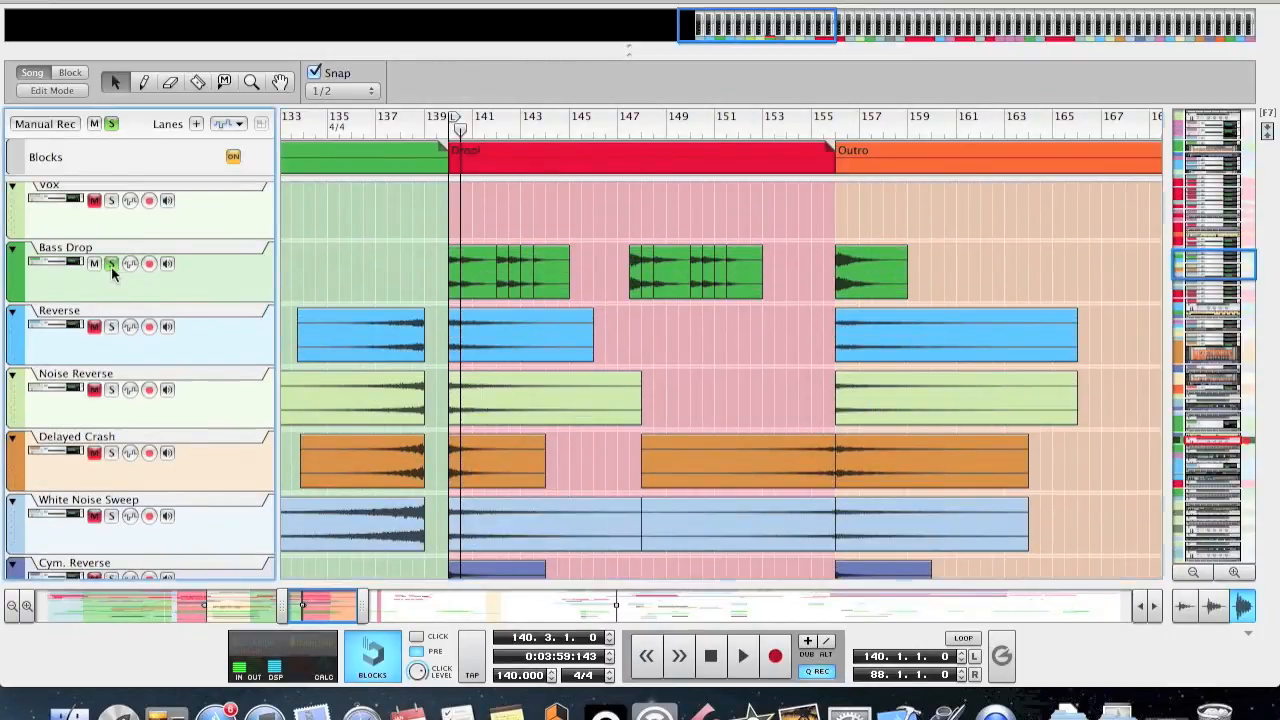
{"action": "left_click", "coordinate": [450, 147]}
{"action": "key", "text": "space"}
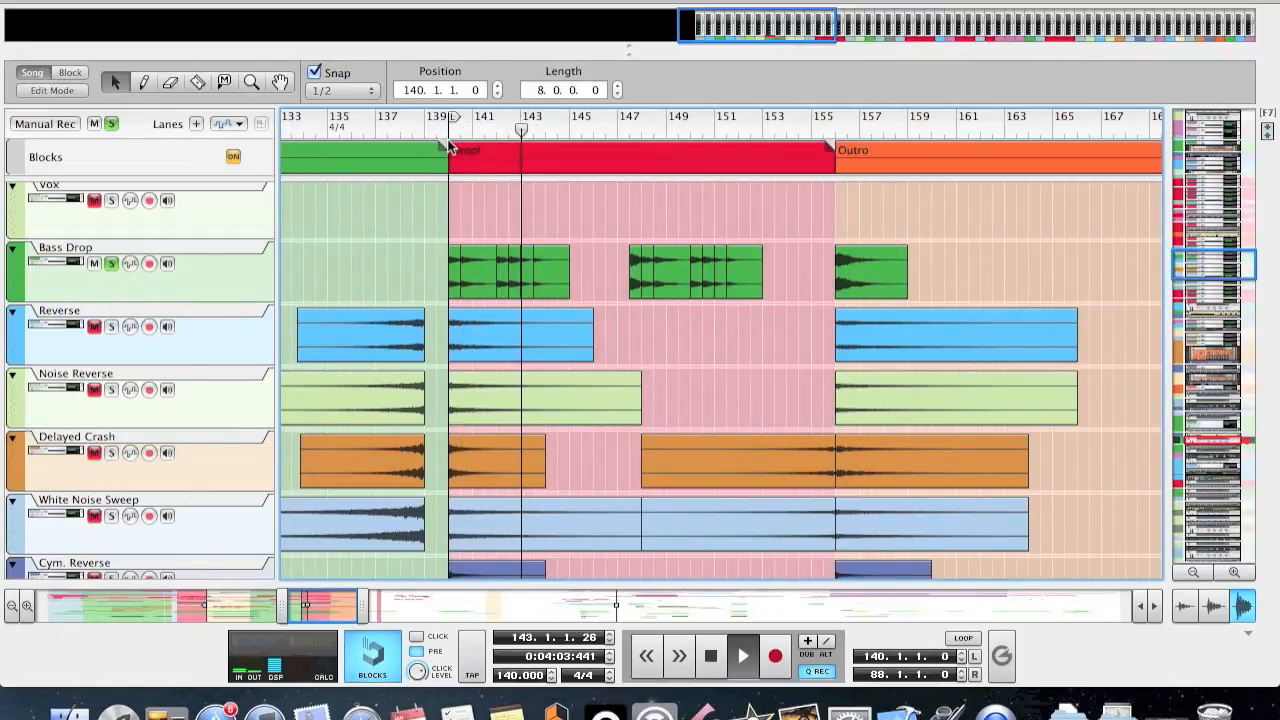
{"action": "key", "text": "space"}
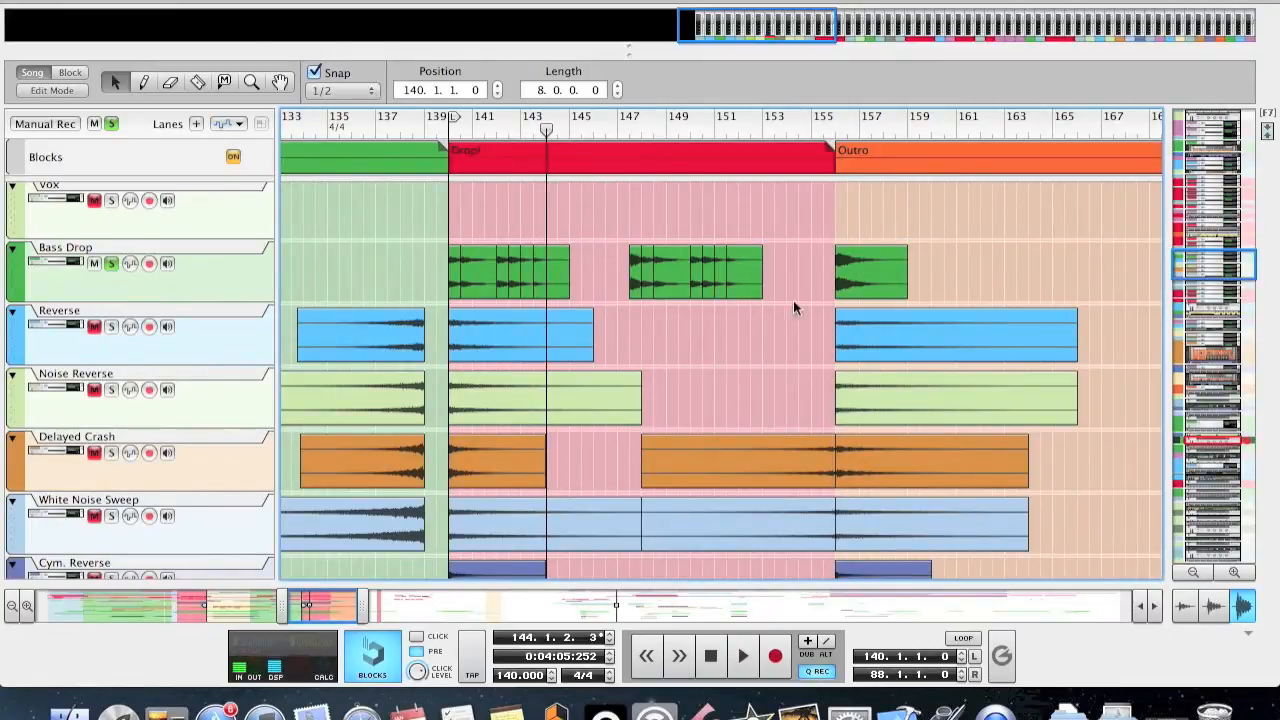
Examine where the Bass Drop clips sit across the whole song, from the intro to the outro.
{"action": "left_click_drag", "start_coordinate": [354, 605], "coordinate": [40, 611]}
{"action": "left_click_drag", "start_coordinate": [831, 279], "coordinate": [906, 281]}
{"action": "left_click_drag", "start_coordinate": [777, 285], "coordinate": [735, 285]}
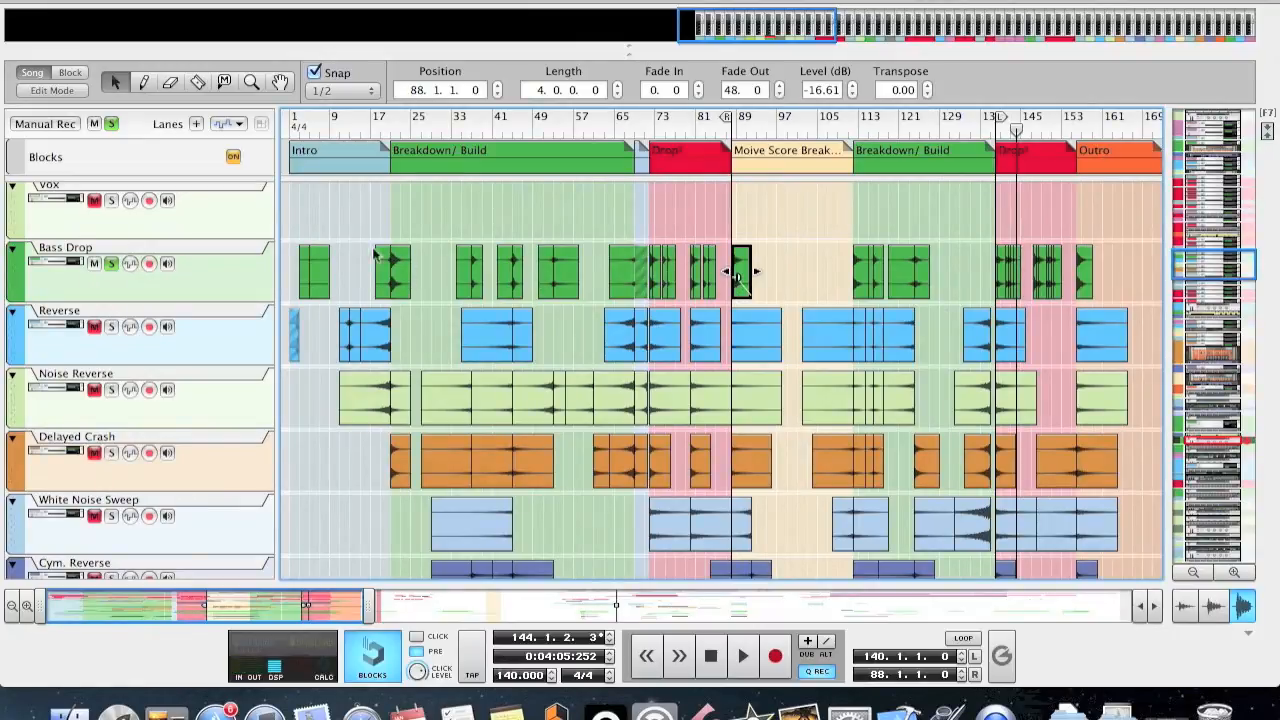
{"action": "left_click_drag", "start_coordinate": [405, 221], "coordinate": [607, 262]}
{"action": "left_click", "coordinate": [586, 221]}
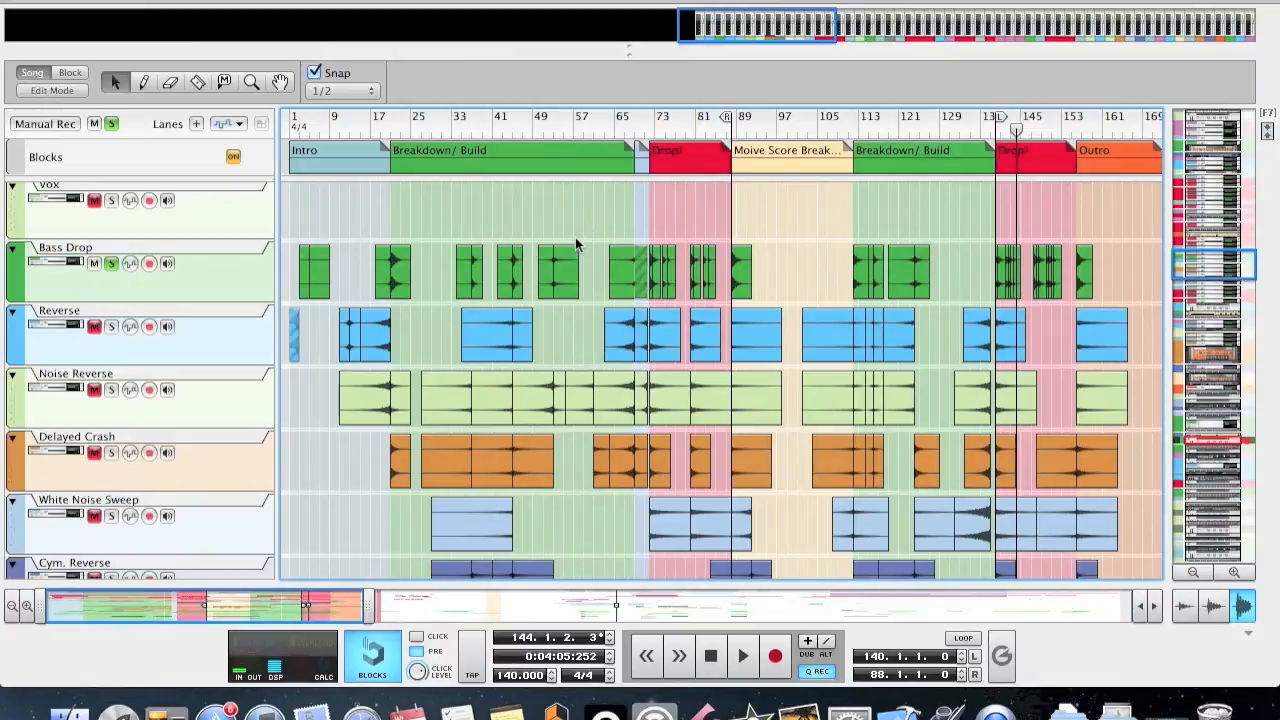
Examine the clips layered around bar 140 at the second drop, from Glitch Pluck down to the Verb Hit tracks.
{"action": "left_click_drag", "start_coordinate": [347, 610], "coordinate": [305, 631]}
{"action": "left_click_drag", "start_coordinate": [279, 604], "coordinate": [310, 606]}
{"action": "scroll", "coordinate": [794, 311], "scroll_direction": "up", "scroll_amount": 4}
{"action": "scroll", "coordinate": [800, 290], "scroll_direction": "down", "scroll_amount": 1}
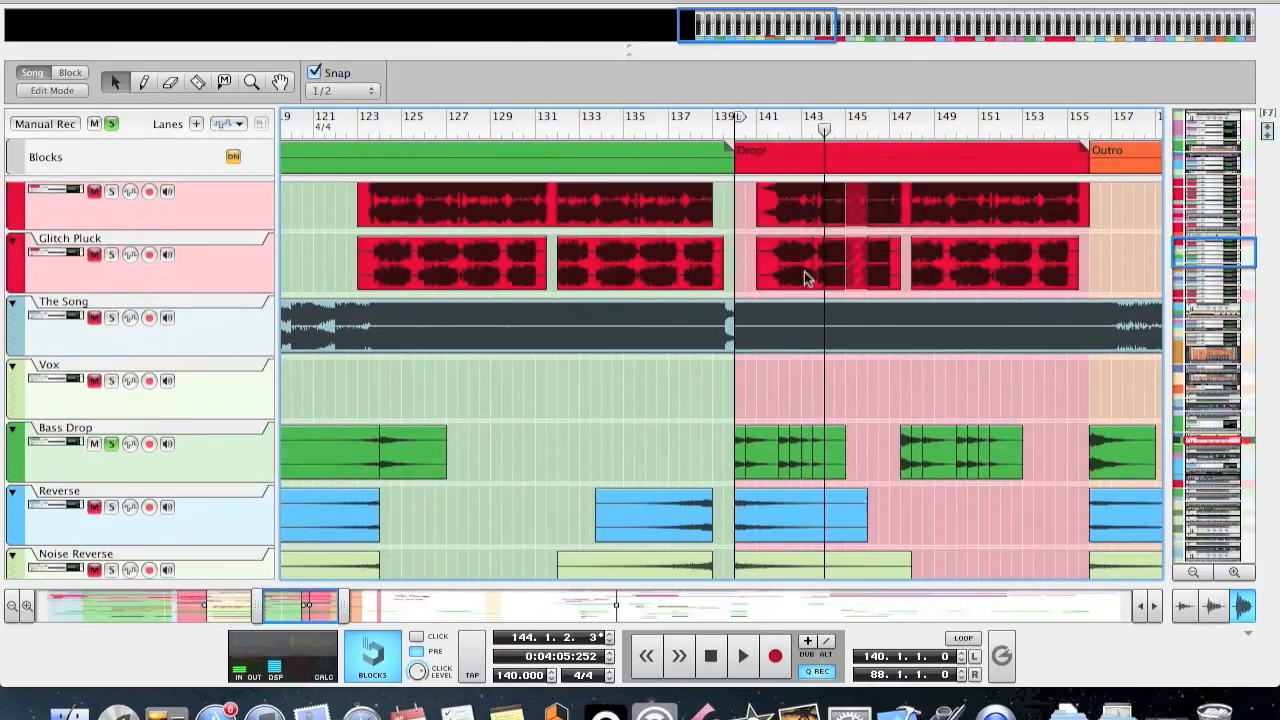
{"action": "scroll", "coordinate": [826, 230], "scroll_direction": "down", "scroll_amount": 2}
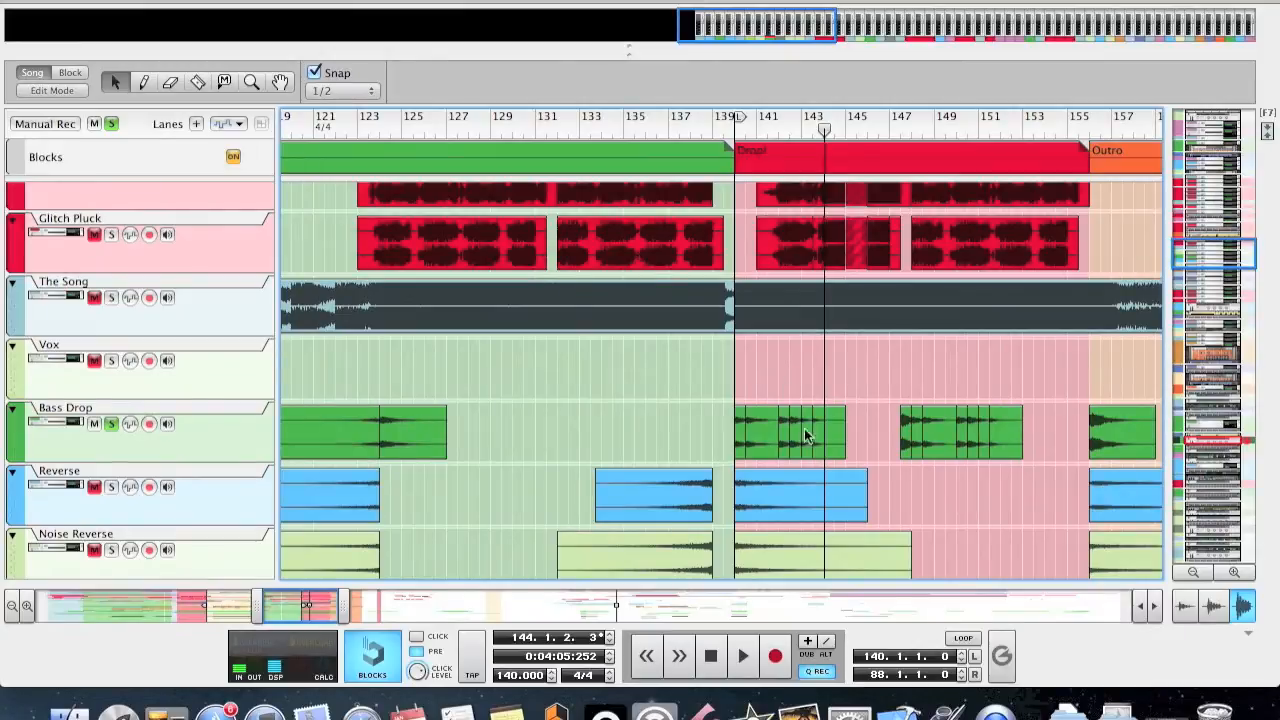
{"action": "scroll", "coordinate": [781, 300], "scroll_direction": "down", "scroll_amount": 3}
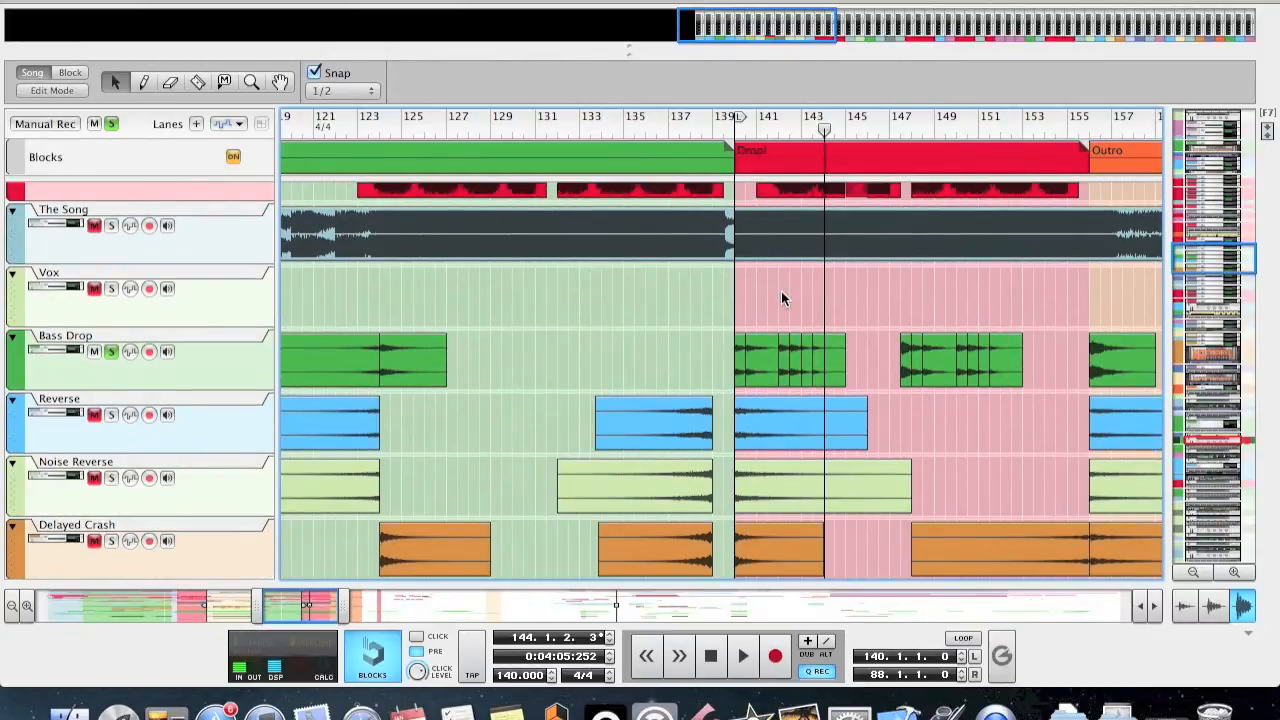
{"action": "scroll", "coordinate": [803, 333], "scroll_direction": "down", "scroll_amount": 10}
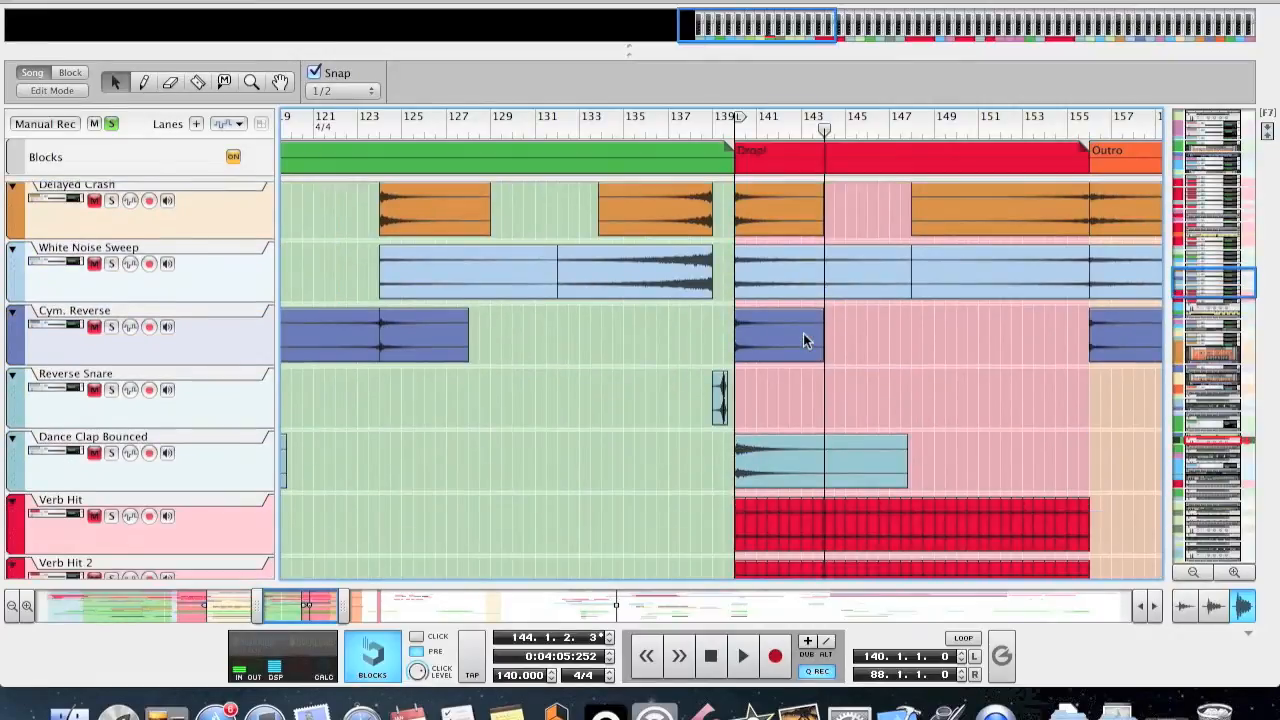
{"action": "scroll", "coordinate": [803, 333], "scroll_direction": "up", "scroll_amount": 6}
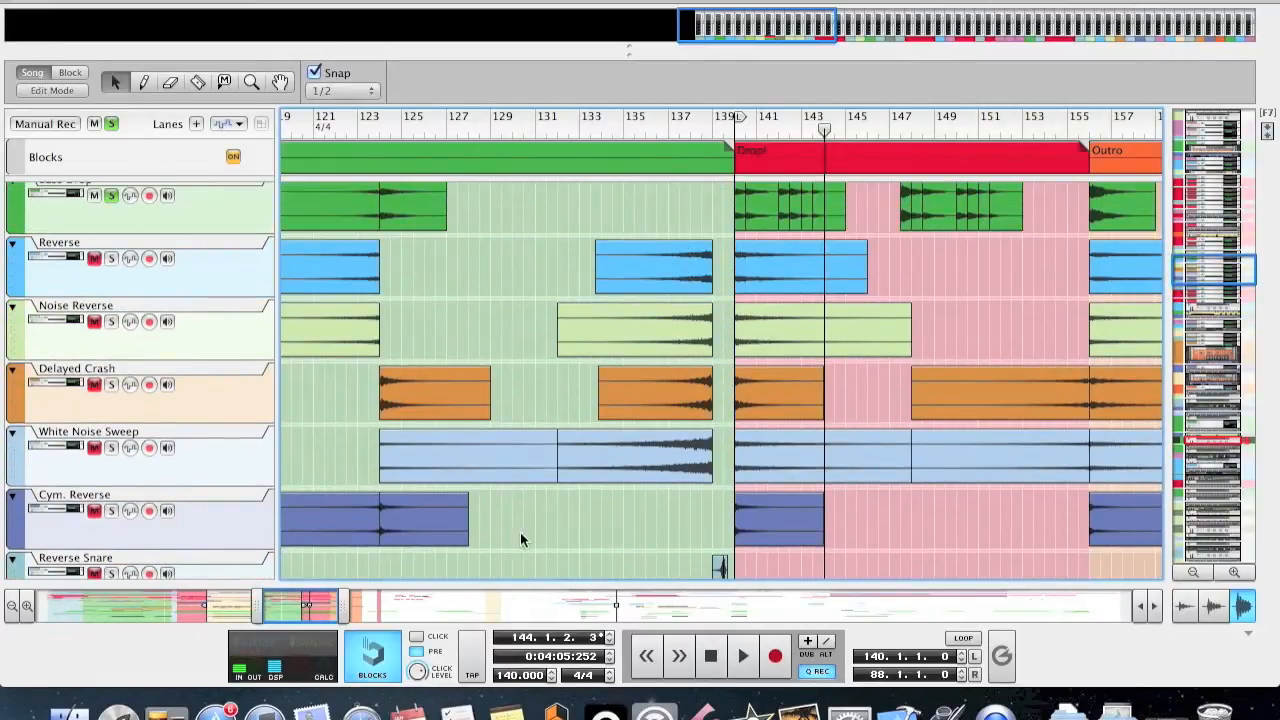
Audition the Reverse and Noise Reverse tracks one at a time in solo from bar 140.
{"action": "key", "text": "space"}
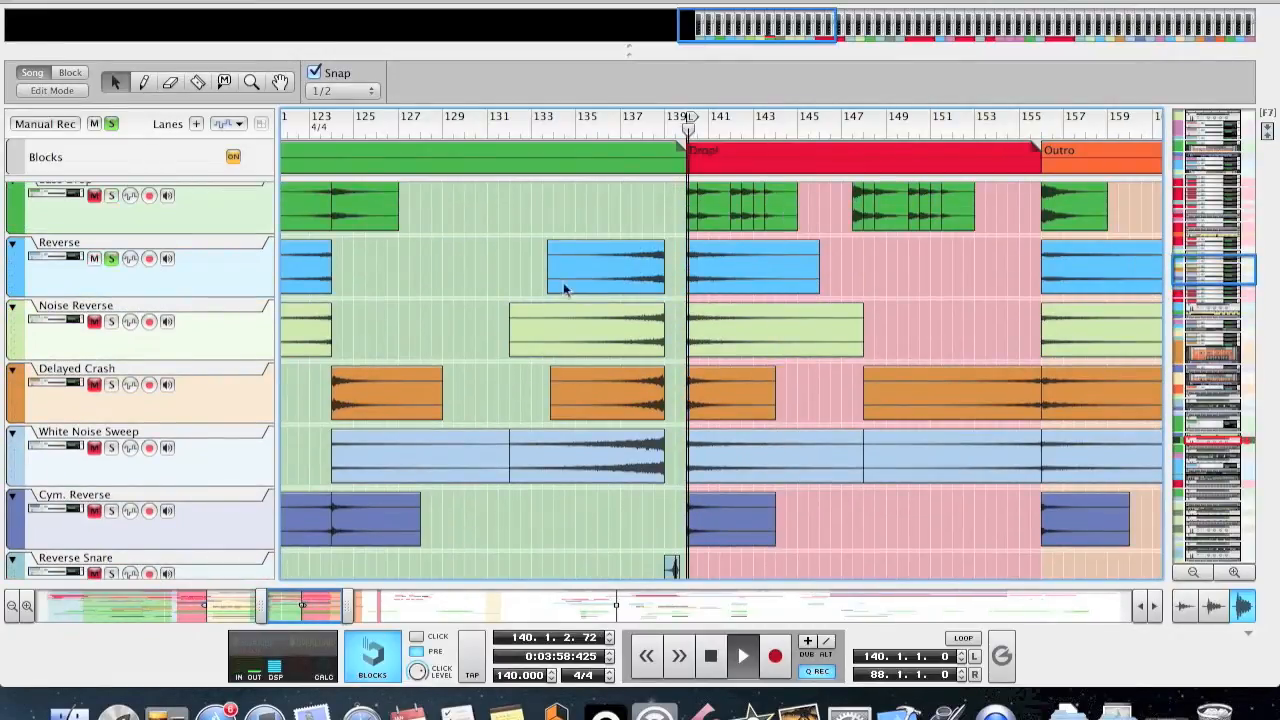
{"action": "left_click", "coordinate": [110, 321]}
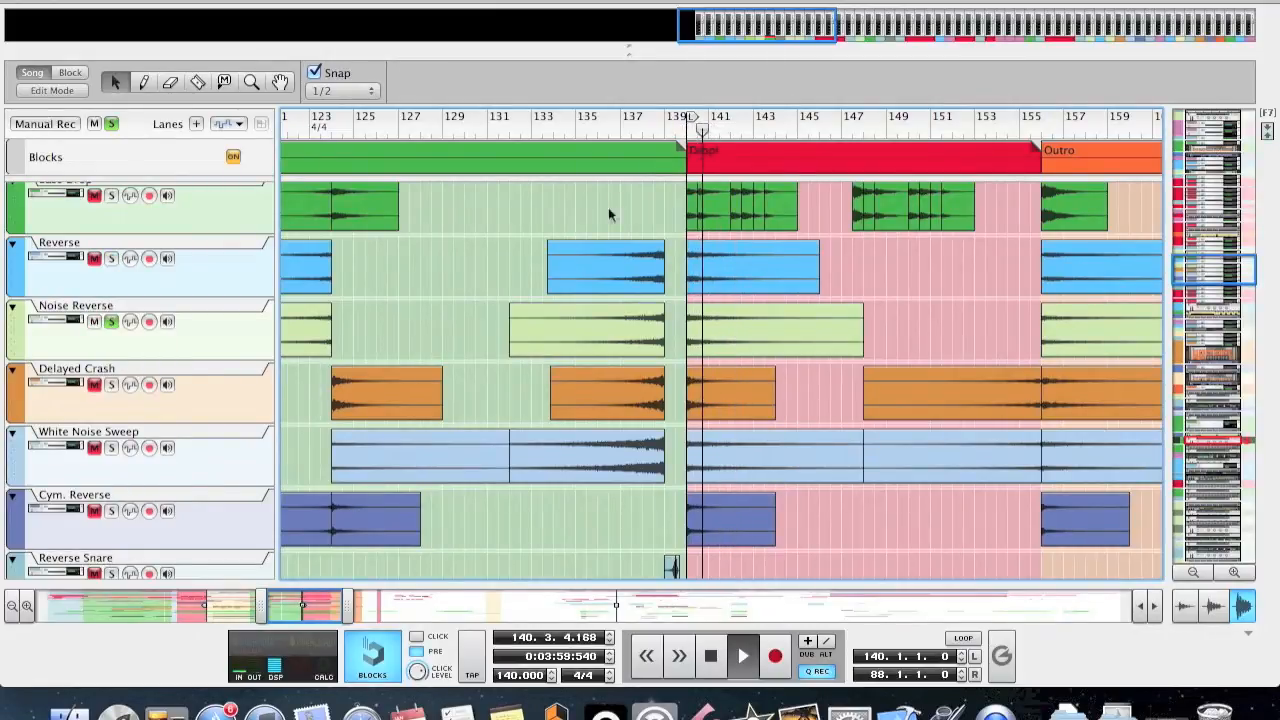
{"action": "left_click", "coordinate": [111, 321]}
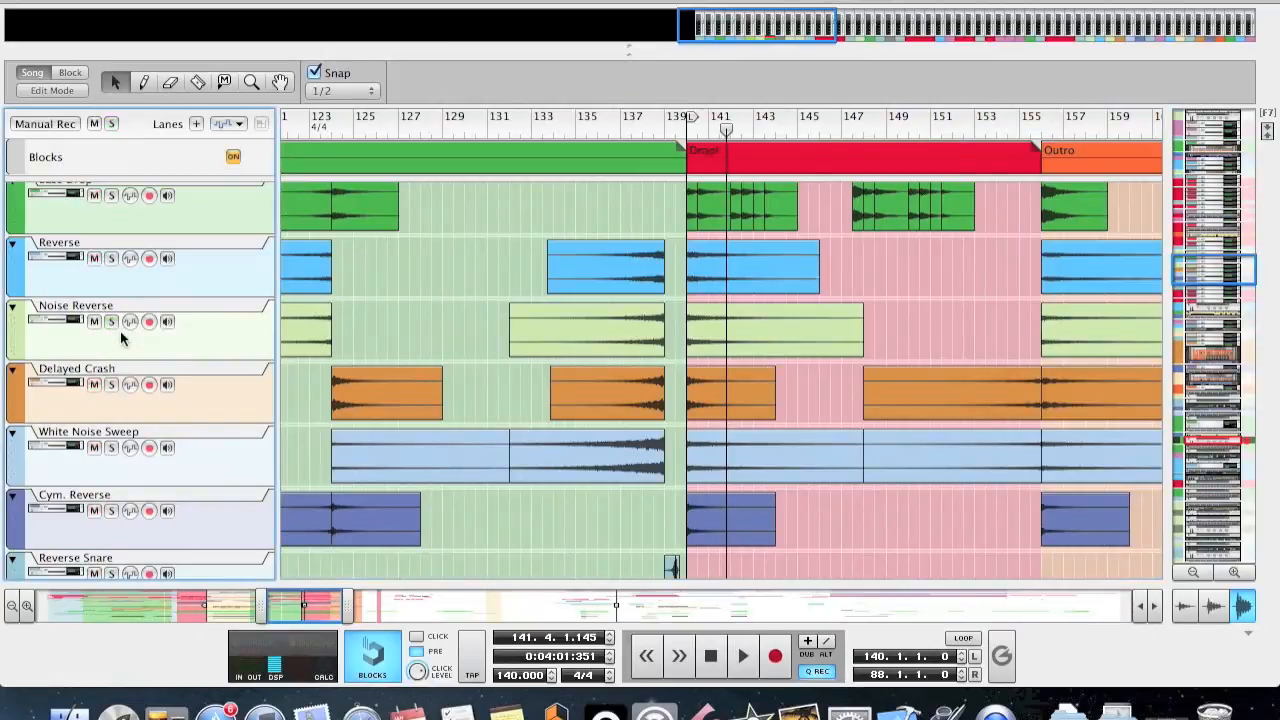
Solo the Delayed Crash track, play it from bar 140, and turn its solo off again.
{"action": "left_click", "coordinate": [110, 387]}
{"action": "left_click", "coordinate": [686, 131]}
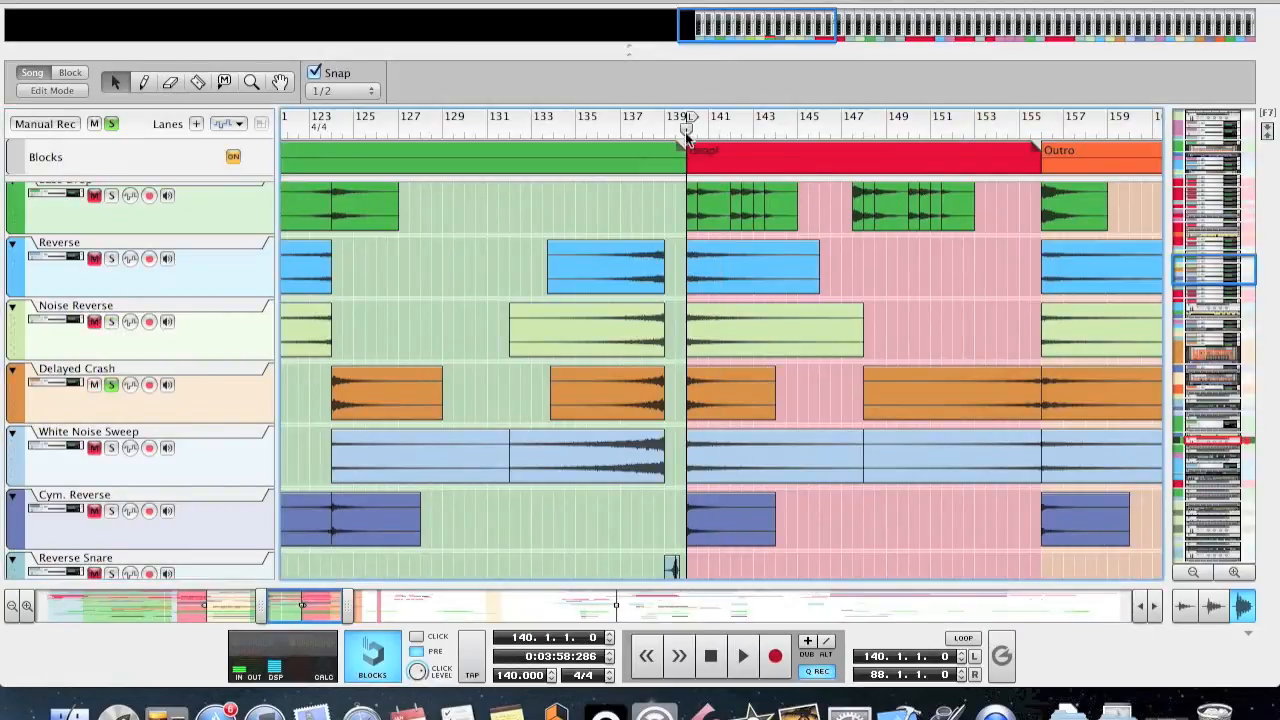
{"action": "key", "text": "space"}
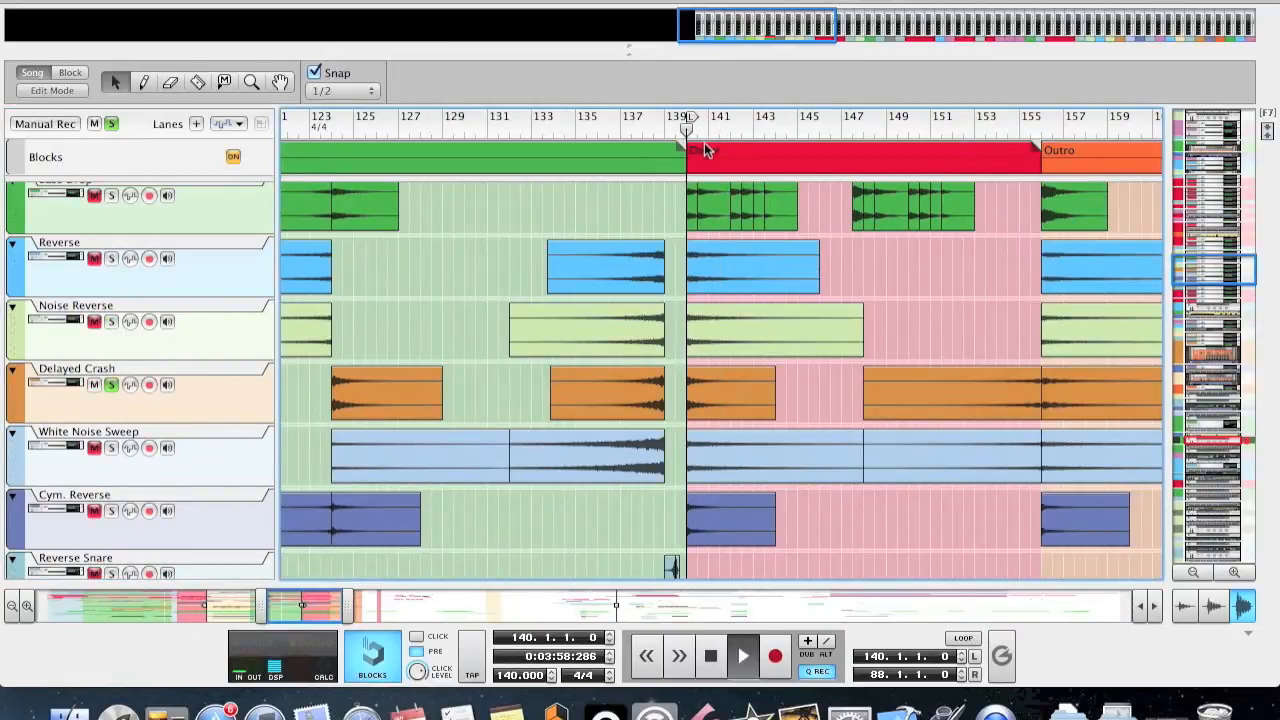
{"action": "key", "text": "space"}
{"action": "left_click", "coordinate": [111, 385]}
Solo the White Noise Sweep track, play it from bar 140, and turn its solo off again.
{"action": "left_click", "coordinate": [112, 447]}
{"action": "left_click", "coordinate": [682, 128]}
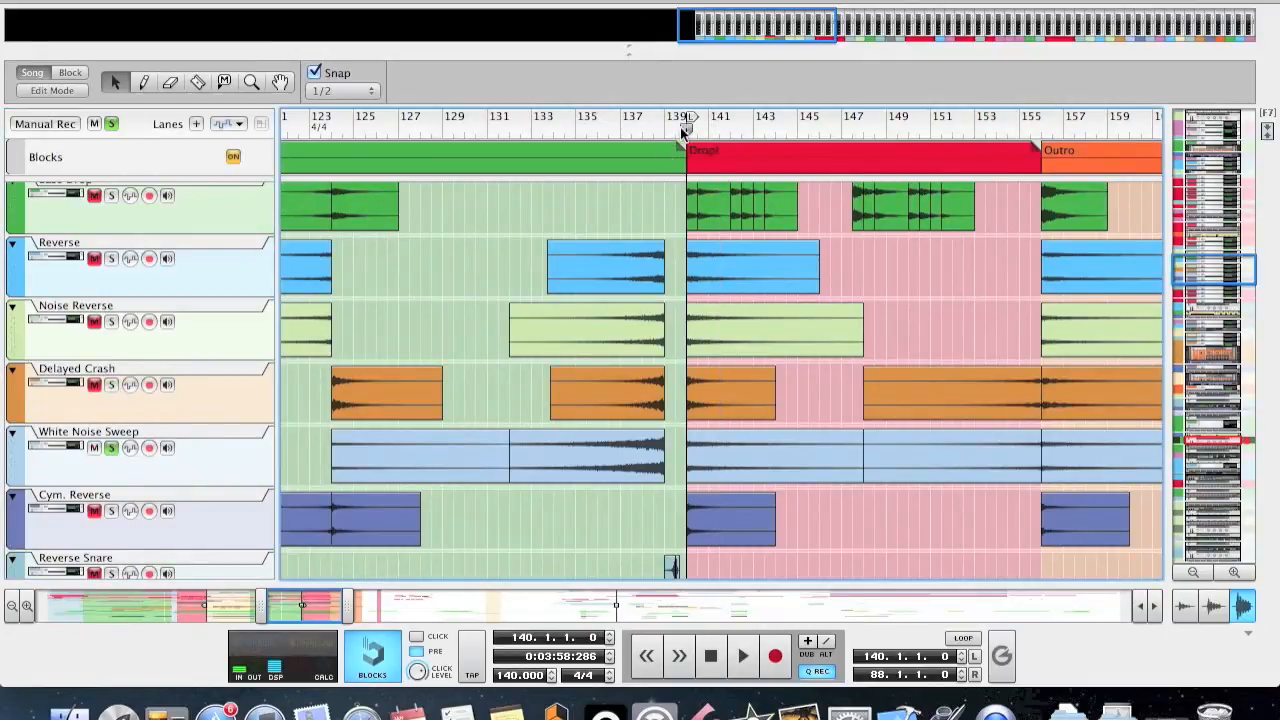
{"action": "scroll", "coordinate": [801, 228], "scroll_direction": "down", "scroll_amount": 3}
{"action": "key", "text": "space"}
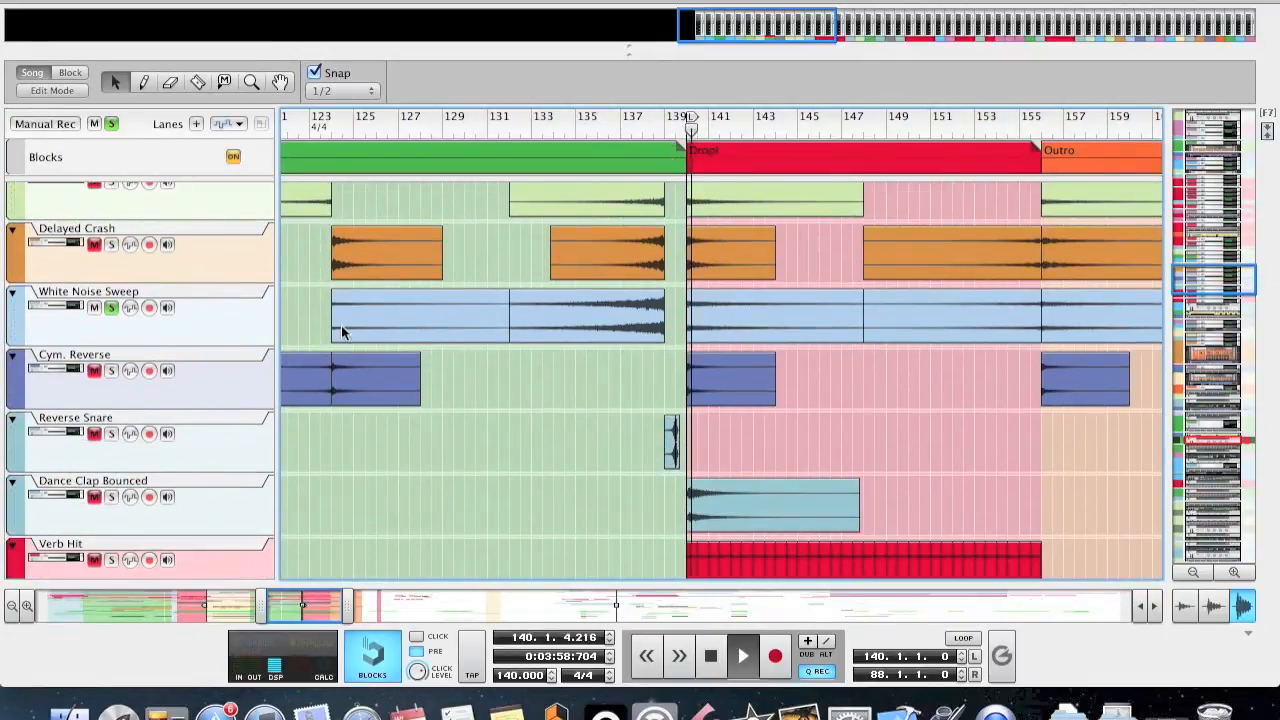
{"action": "key", "text": "space"}
{"action": "left_click", "coordinate": [112, 308]}
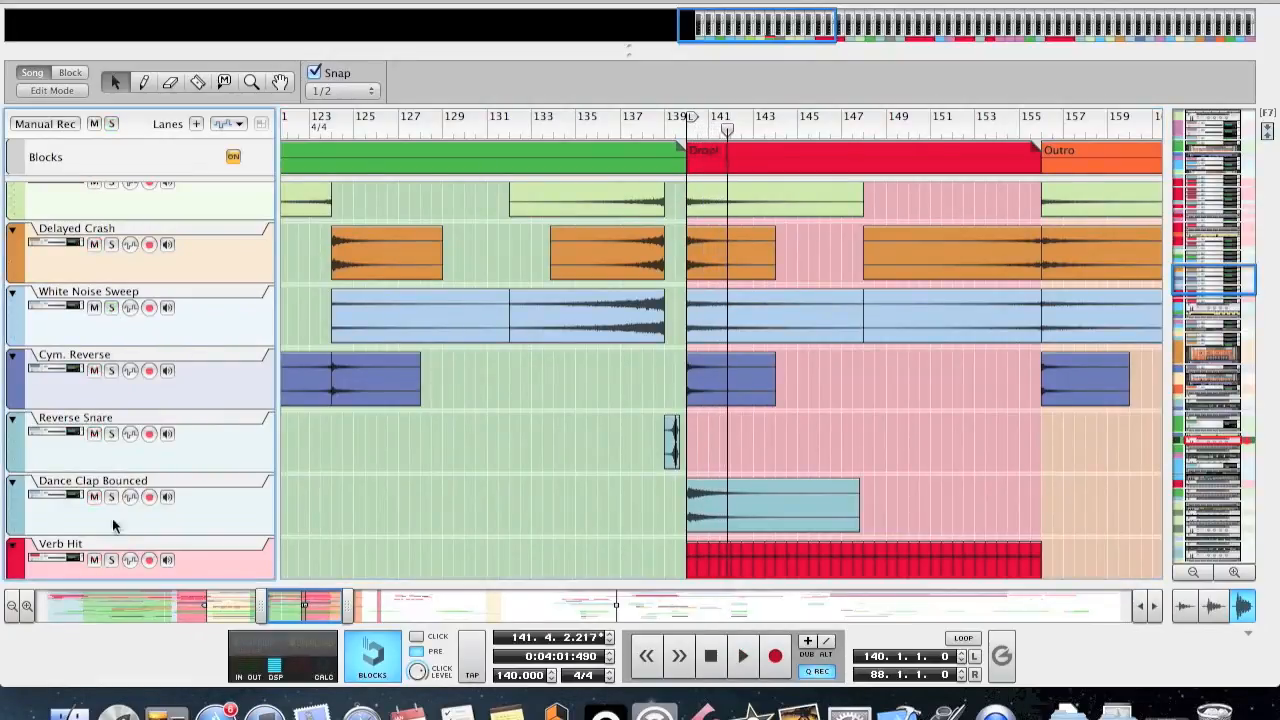
Solo the Dance Clap Bounced track and play its hit from bar 140.
{"action": "left_click", "coordinate": [111, 497]}
{"action": "left_click", "coordinate": [684, 136]}
{"action": "key", "text": "space"}
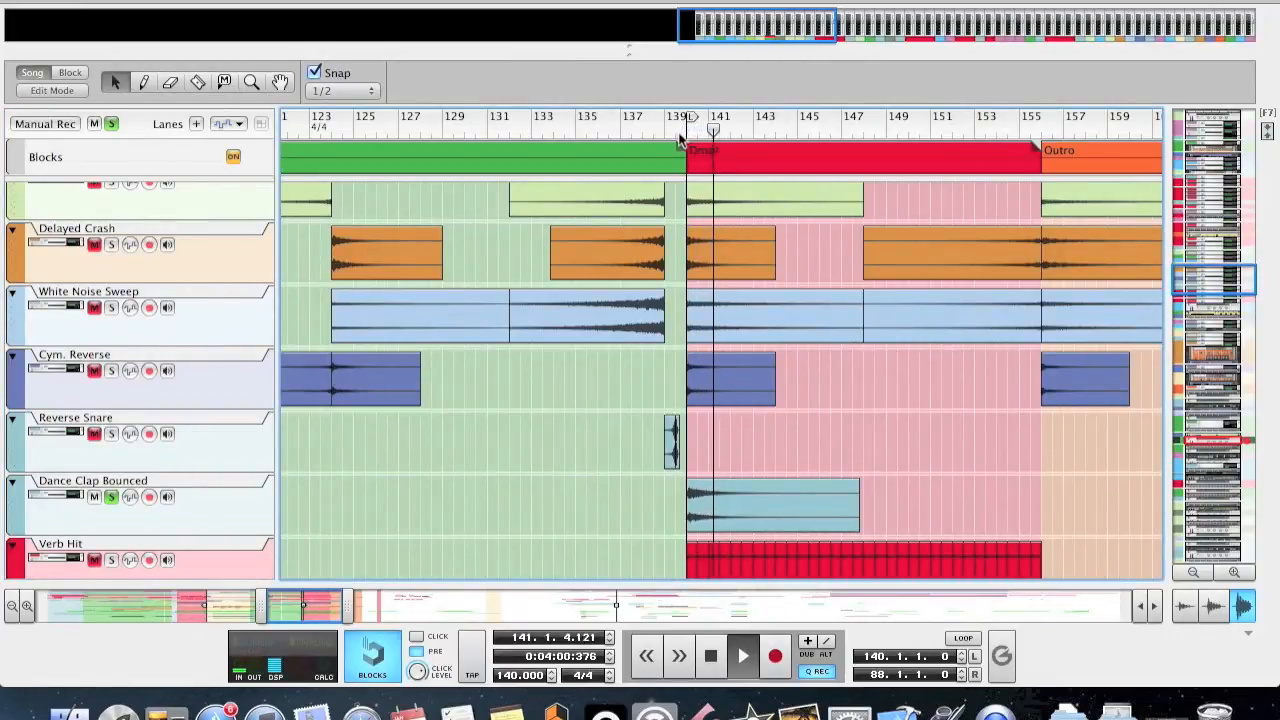
{"action": "key", "text": "space"}
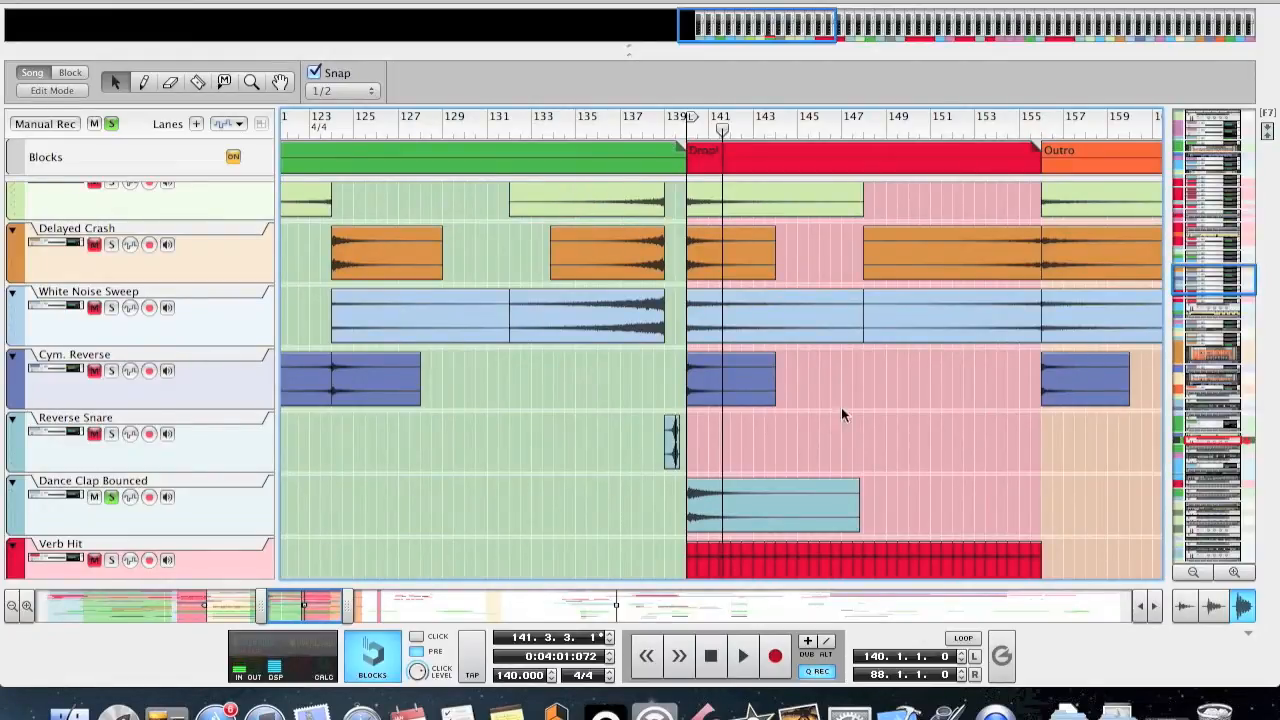
Examine how the effect clips line up with the section changes, from the outro back to the first breakdown.
{"action": "scroll", "coordinate": [720, 270], "scroll_direction": "up", "scroll_amount": 1}
{"action": "scroll", "coordinate": [583, 242], "scroll_direction": "up", "scroll_amount": 3}
{"action": "scroll", "coordinate": [583, 242], "scroll_direction": "up", "scroll_amount": 2}
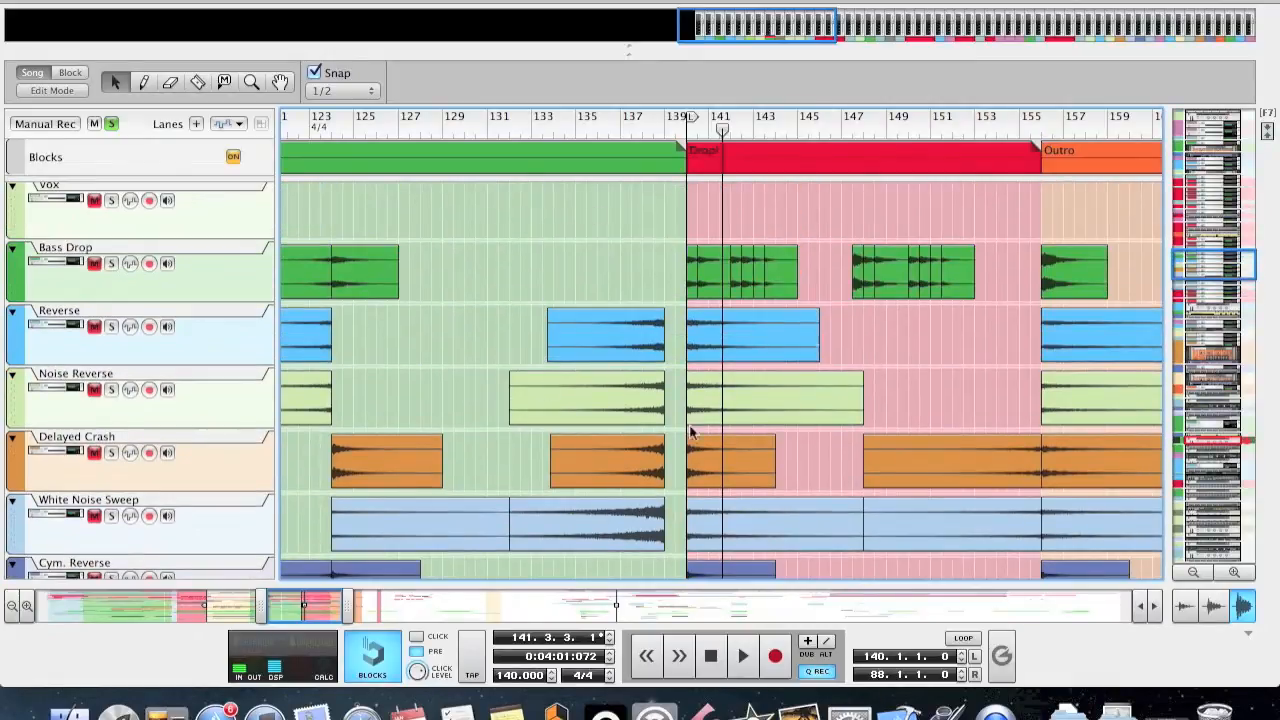
{"action": "scroll", "coordinate": [763, 448], "scroll_direction": "down", "scroll_amount": 2}
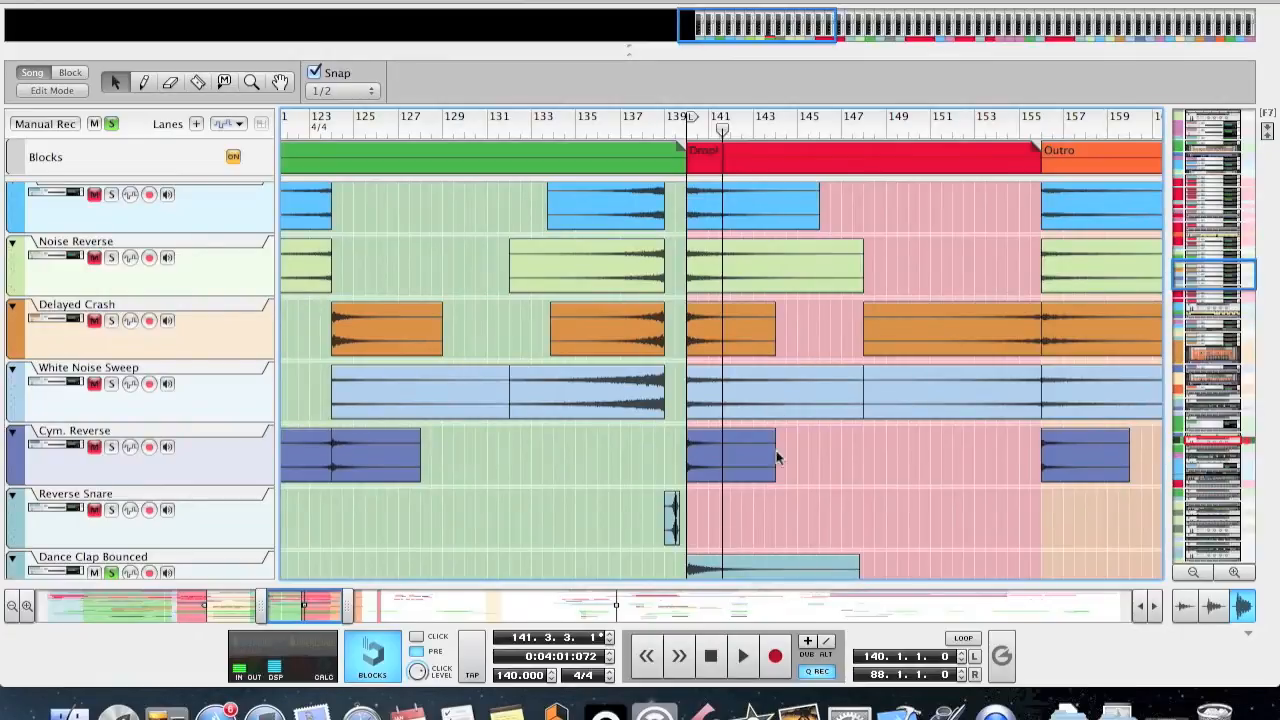
{"action": "left_click_drag", "start_coordinate": [340, 607], "coordinate": [400, 612]}
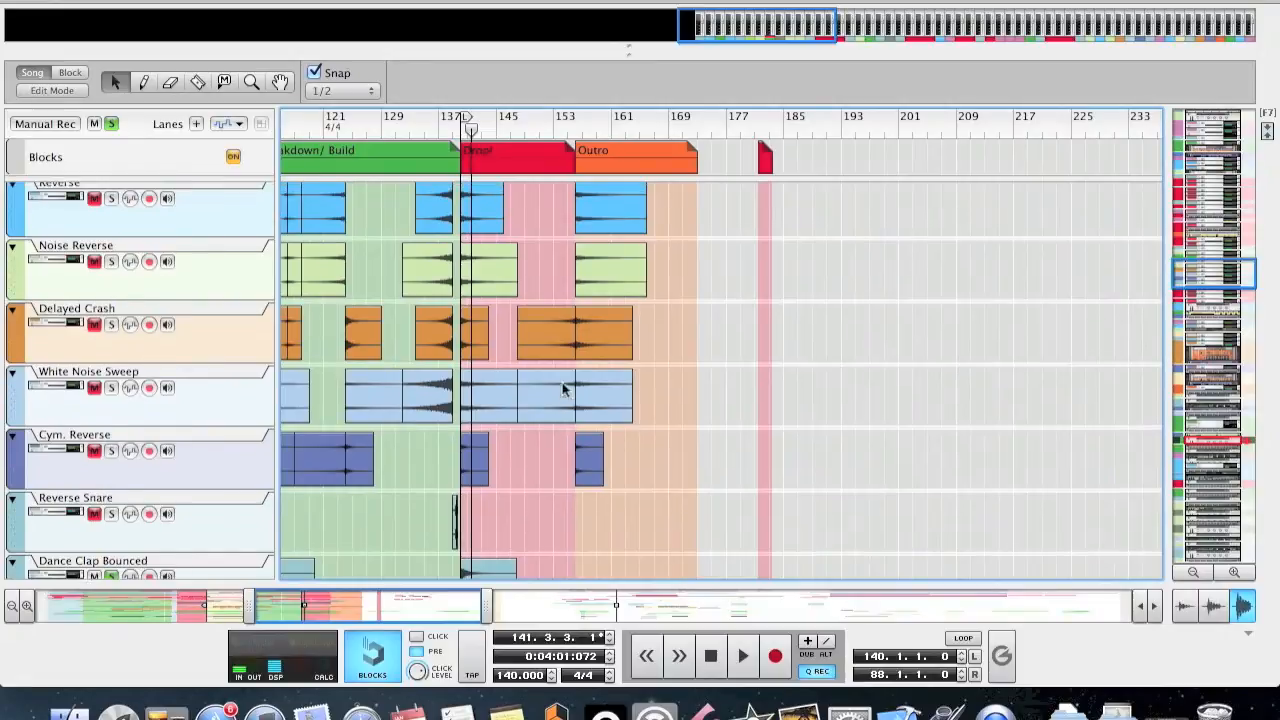
{"action": "scroll", "coordinate": [565, 388], "scroll_direction": "up", "scroll_amount": 2}
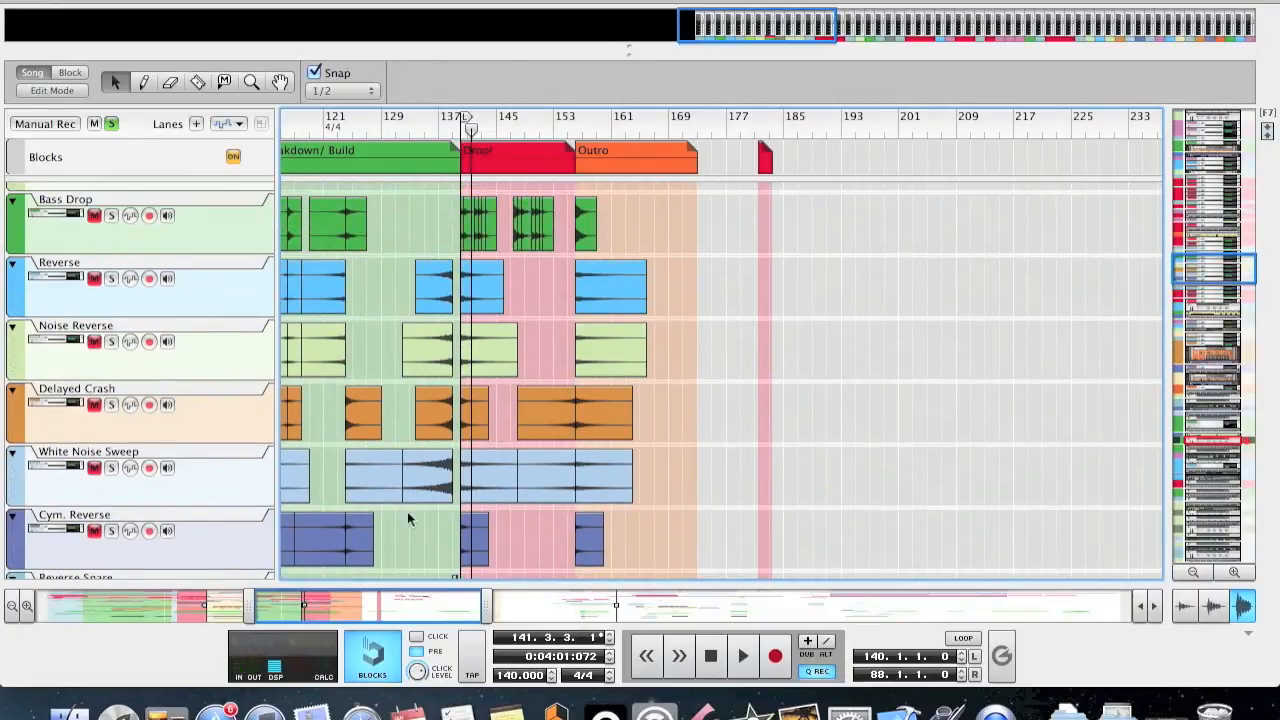
{"action": "scroll", "coordinate": [410, 520], "scroll_direction": "left", "scroll_amount": 5}
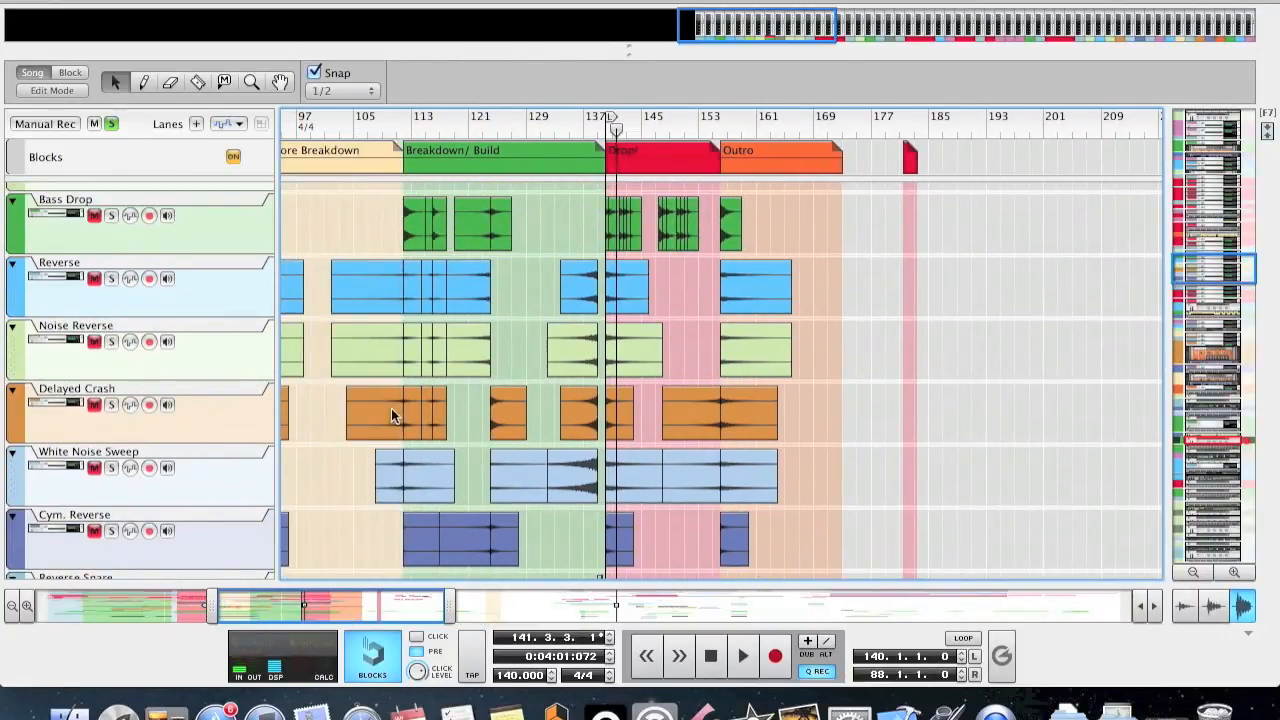
{"action": "scroll", "coordinate": [430, 540], "scroll_direction": "left", "scroll_amount": 8}
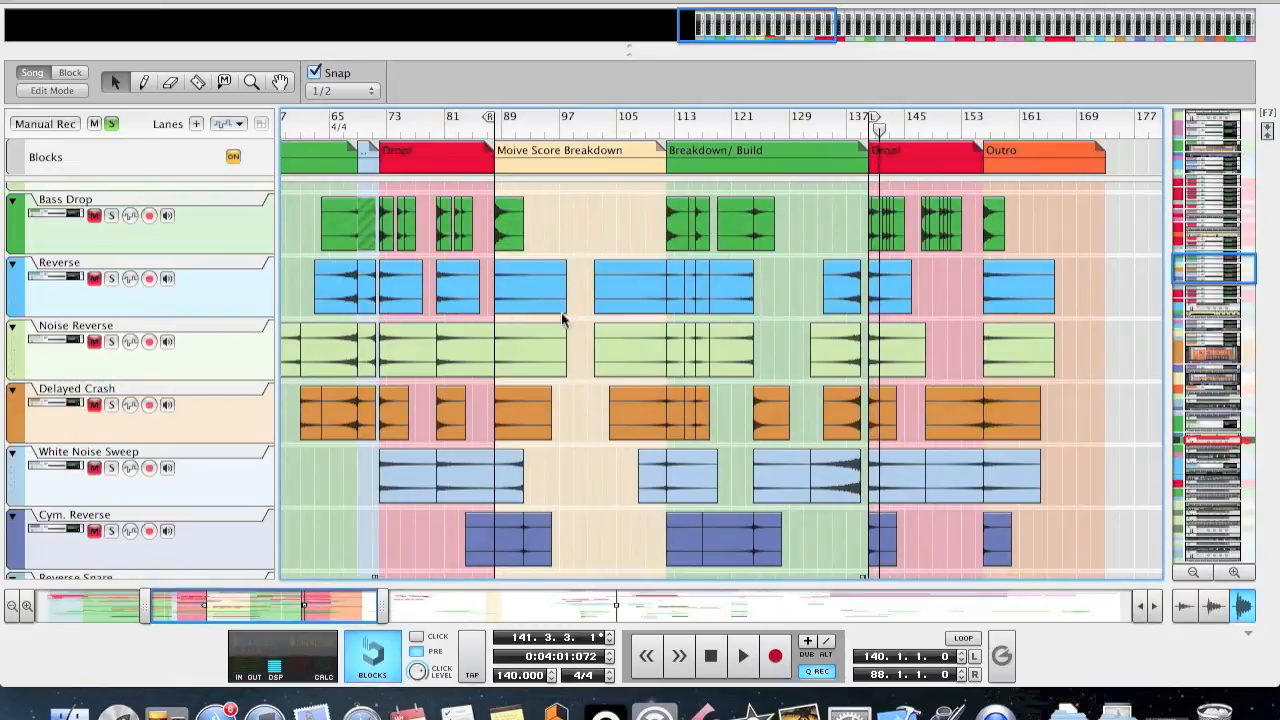
{"action": "left_click_drag", "start_coordinate": [338, 603], "coordinate": [270, 606]}
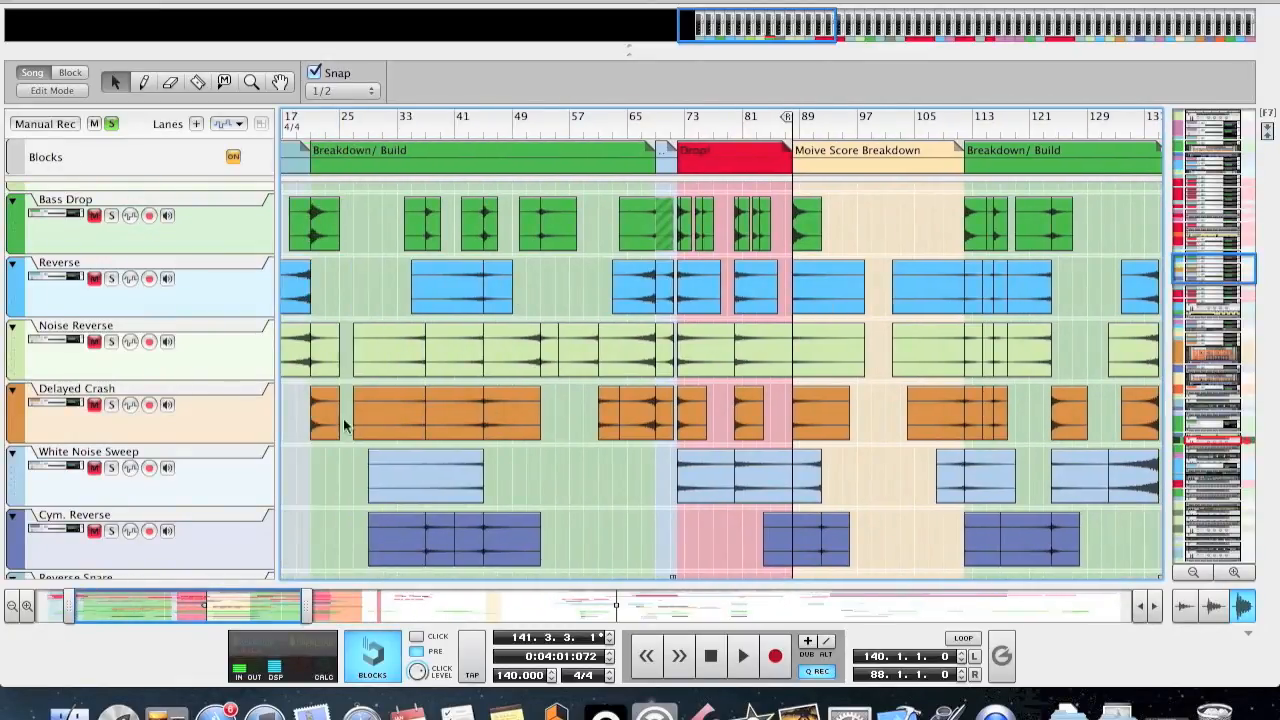
{"action": "left_click_drag", "start_coordinate": [456, 200], "coordinate": [506, 221]}
{"action": "left_click_drag", "start_coordinate": [382, 221], "coordinate": [456, 229]}
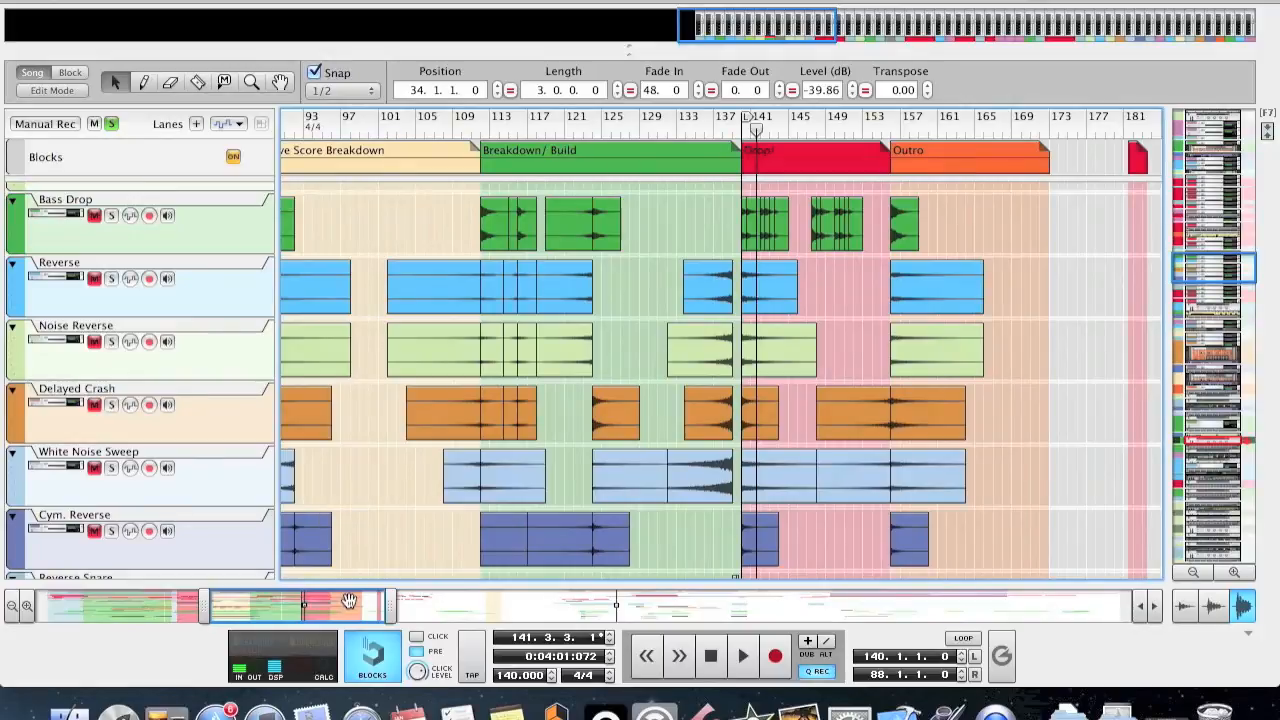
Solo the Verb Hit, Verb Hit 2 and Noise Hit tracks and play them from bar 140.
{"action": "left_click_drag", "start_coordinate": [345, 598], "coordinate": [420, 598]}
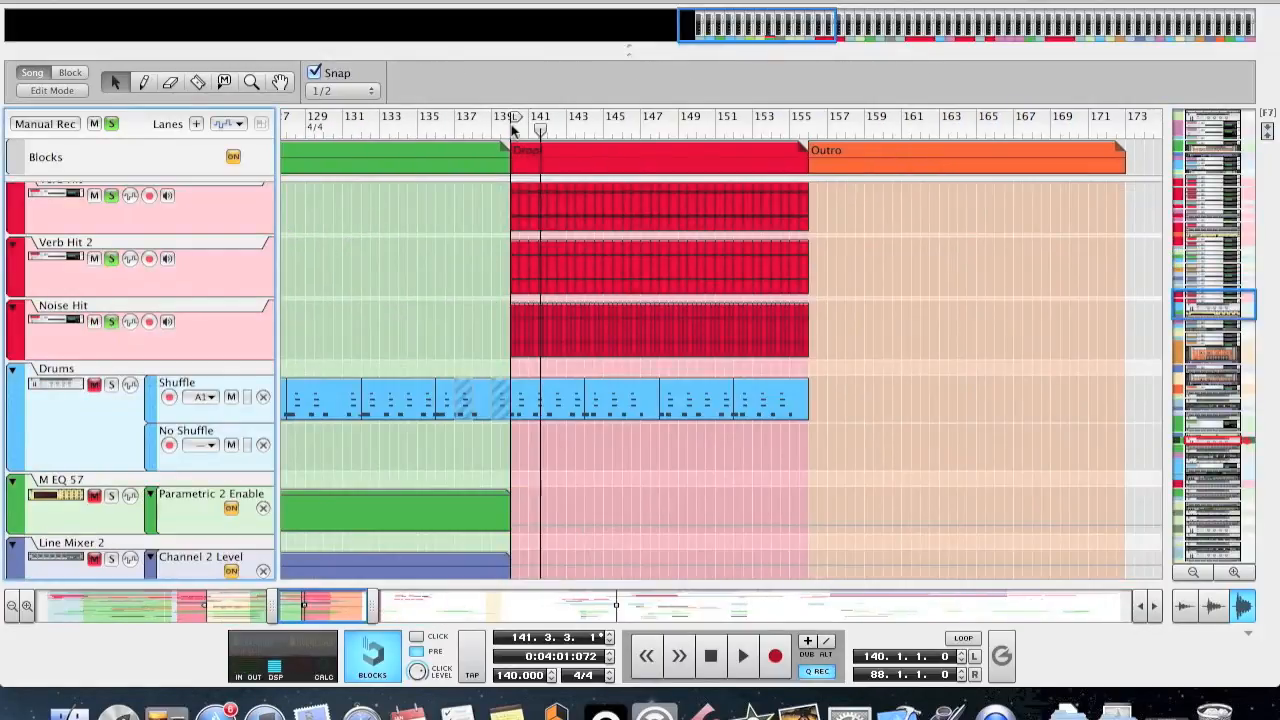
{"action": "left_click", "coordinate": [509, 122]}
{"action": "key", "text": "space"}
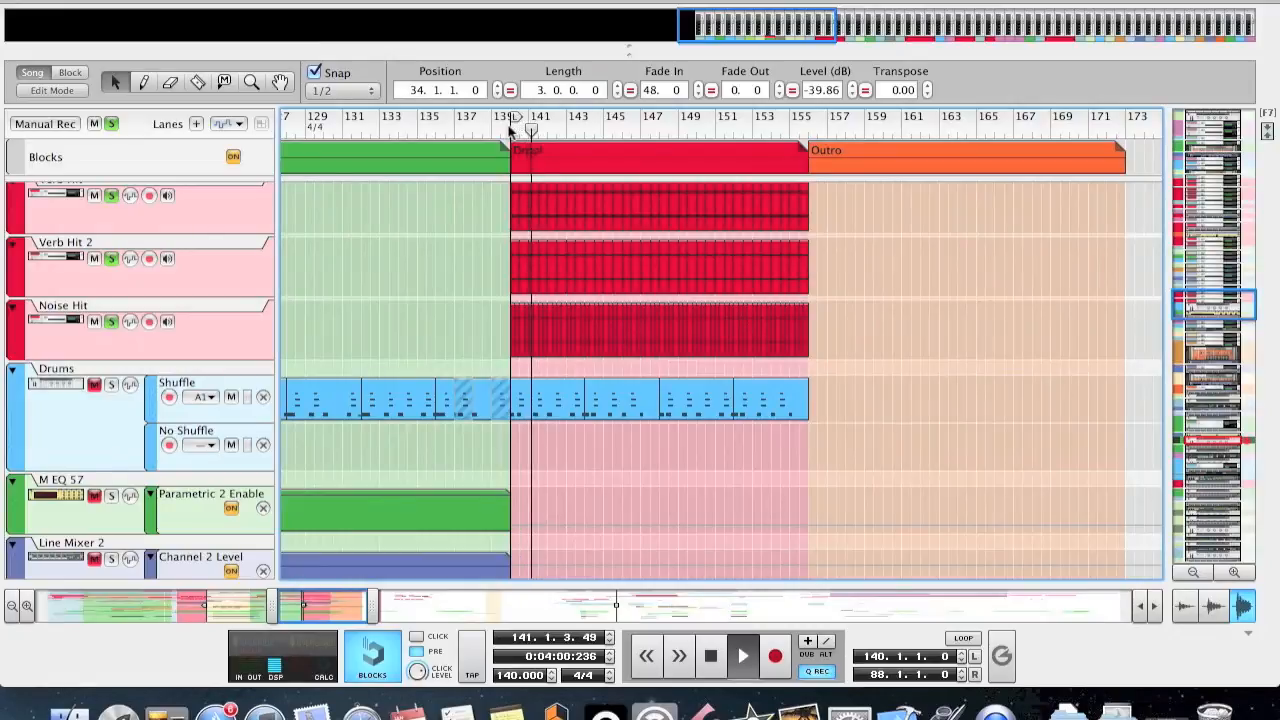
{"action": "left_click", "coordinate": [708, 653]}
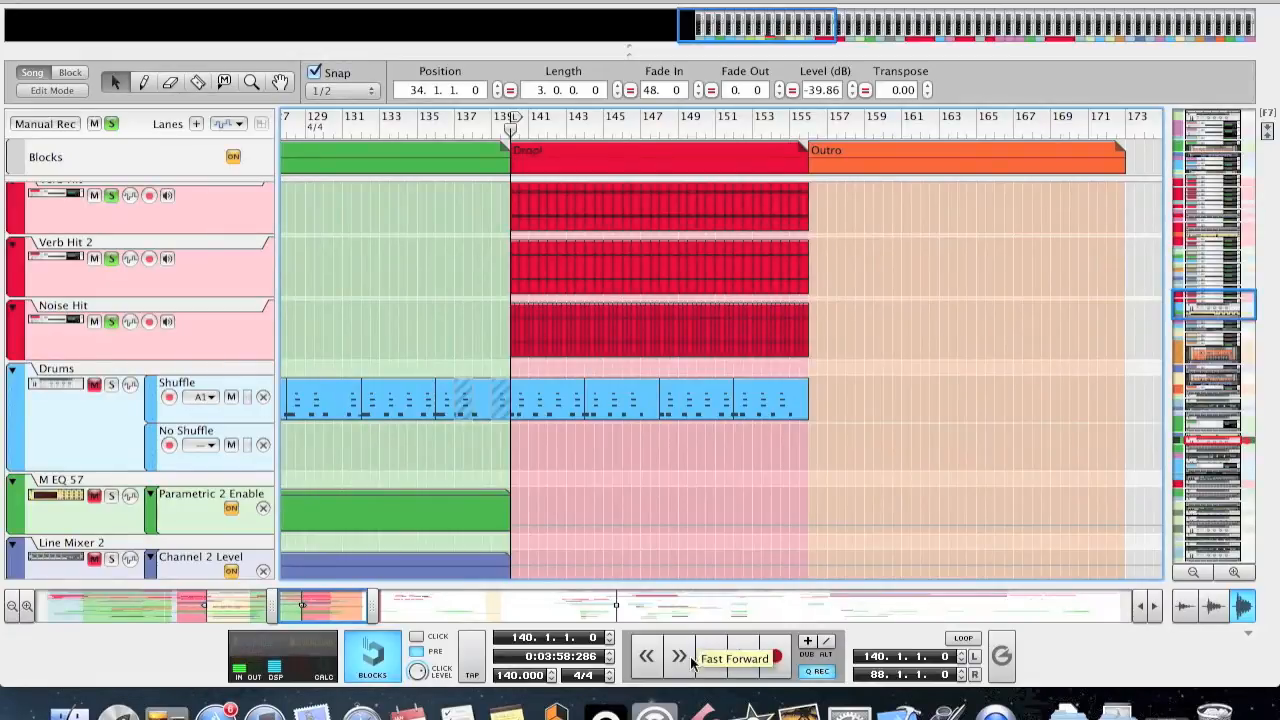
Add a second Dance Clap Bounced clip at bar 149 in the drop, with a length of 3.2.0.0.
{"action": "scroll", "coordinate": [686, 471], "scroll_direction": "up", "scroll_amount": 6}
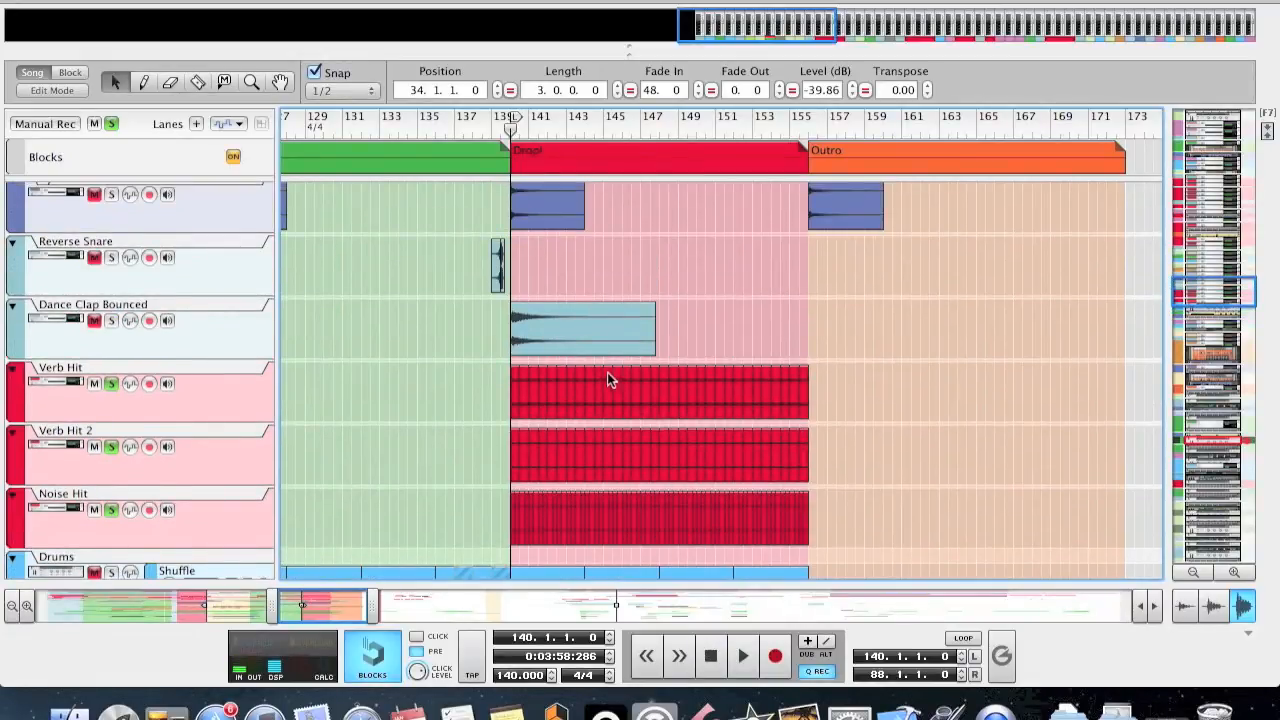
{"action": "left_click_drag", "start_coordinate": [612, 335], "coordinate": [746, 364]}
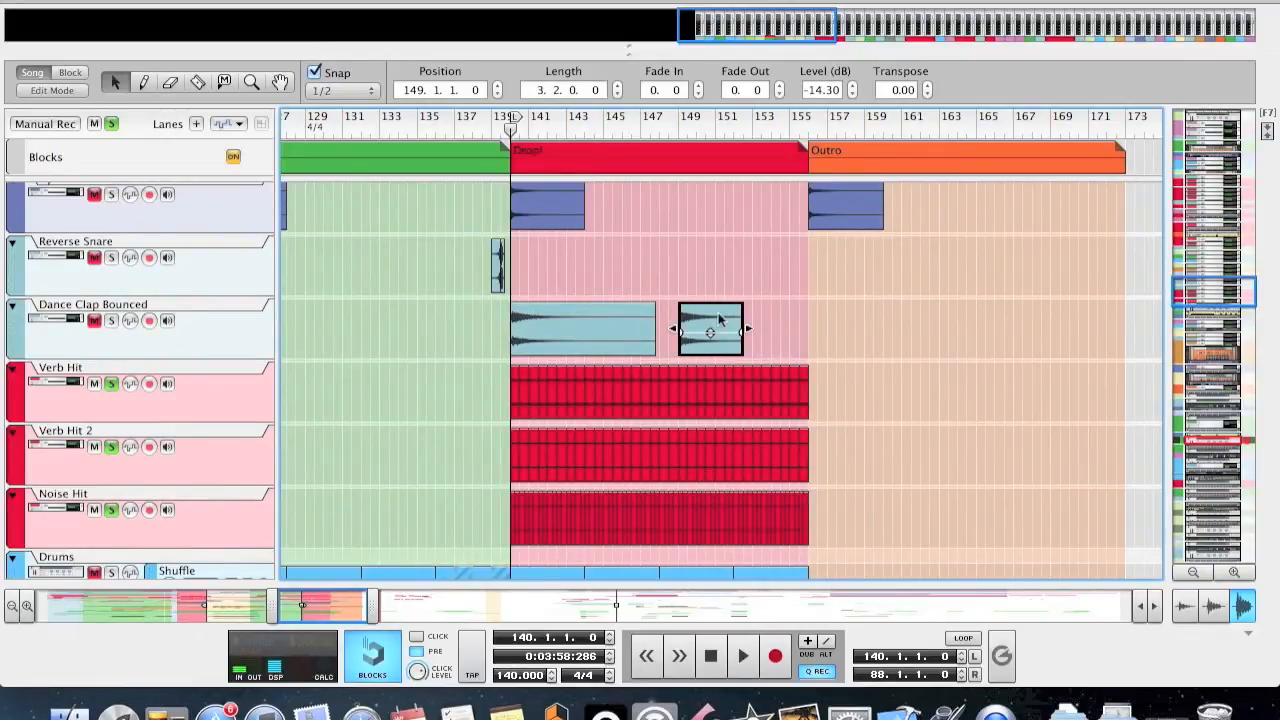
Shorten the Dance Clap Bounced clip at bar 149 to a length of 1.0.0.0 and play it from bar 149.
{"action": "left_click", "coordinate": [714, 130]}
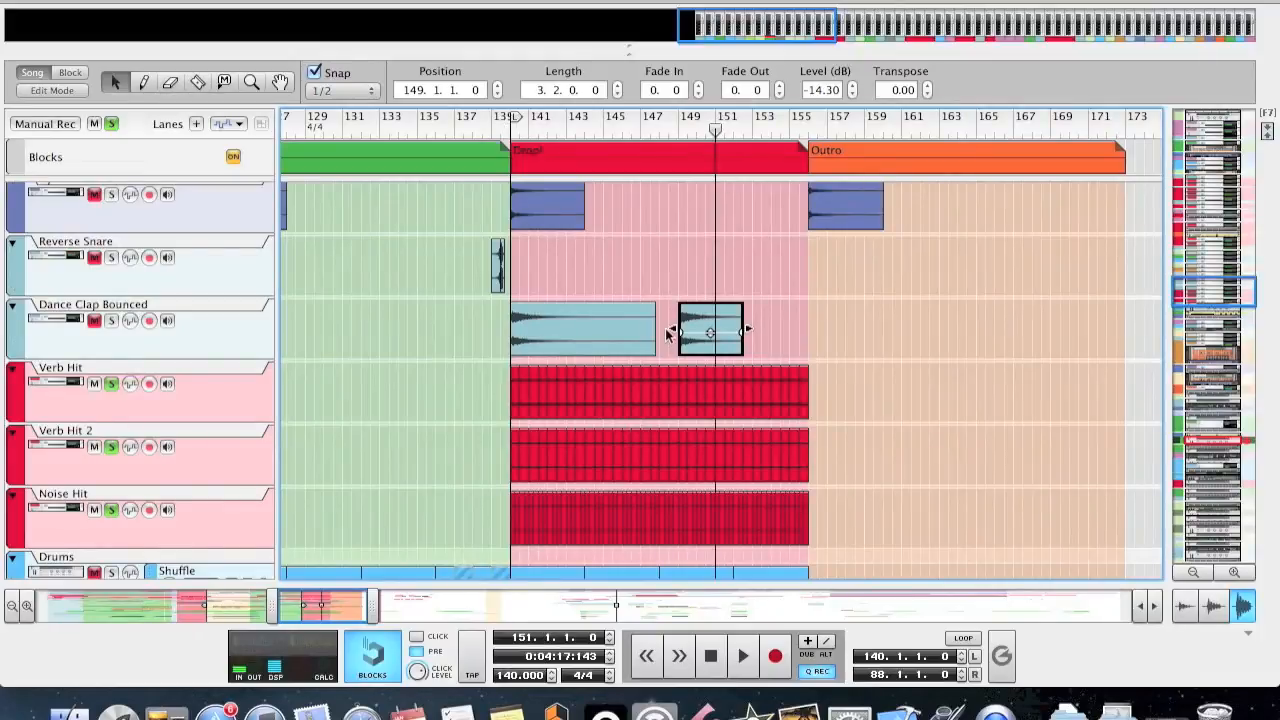
{"action": "mouse_move", "coordinate": [677, 331]}
{"action": "left_mouse_down"}
{"action": "mouse_move", "coordinate": [715, 332]}
{"action": "mouse_move", "coordinate": [692, 356]}
{"action": "mouse_move", "coordinate": [700, 328]}
{"action": "left_mouse_up"}
{"action": "left_click", "coordinate": [679, 131]}
{"action": "key", "text": "space"}
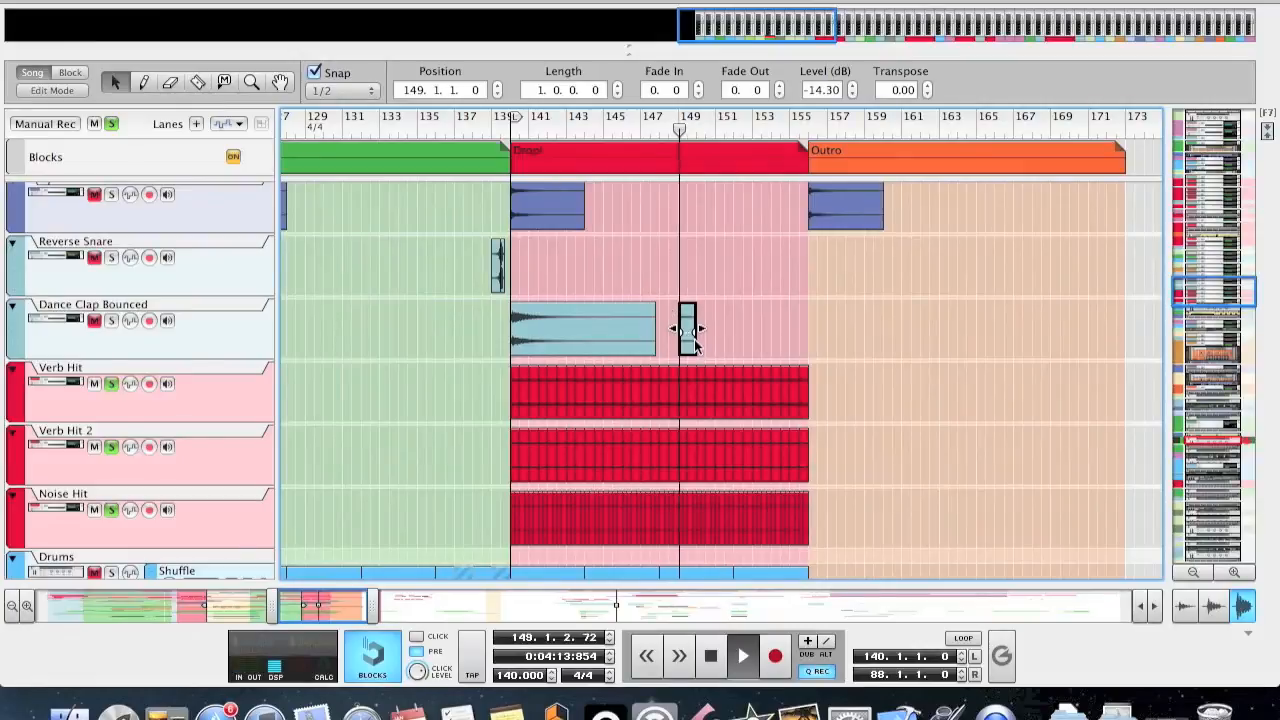
{"action": "key", "text": "space"}
Duplicate the one-bar Dance Clap Bounced clip so copies run back to back from bar 149 through bar 152, and play them.
{"action": "left_click", "coordinate": [714, 309]}
{"action": "left_click", "coordinate": [688, 322]}
{"action": "left_click_drag", "start_coordinate": [687, 322], "coordinate": [733, 328]}
{"action": "left_click", "coordinate": [676, 131]}
{"action": "key", "text": "space"}
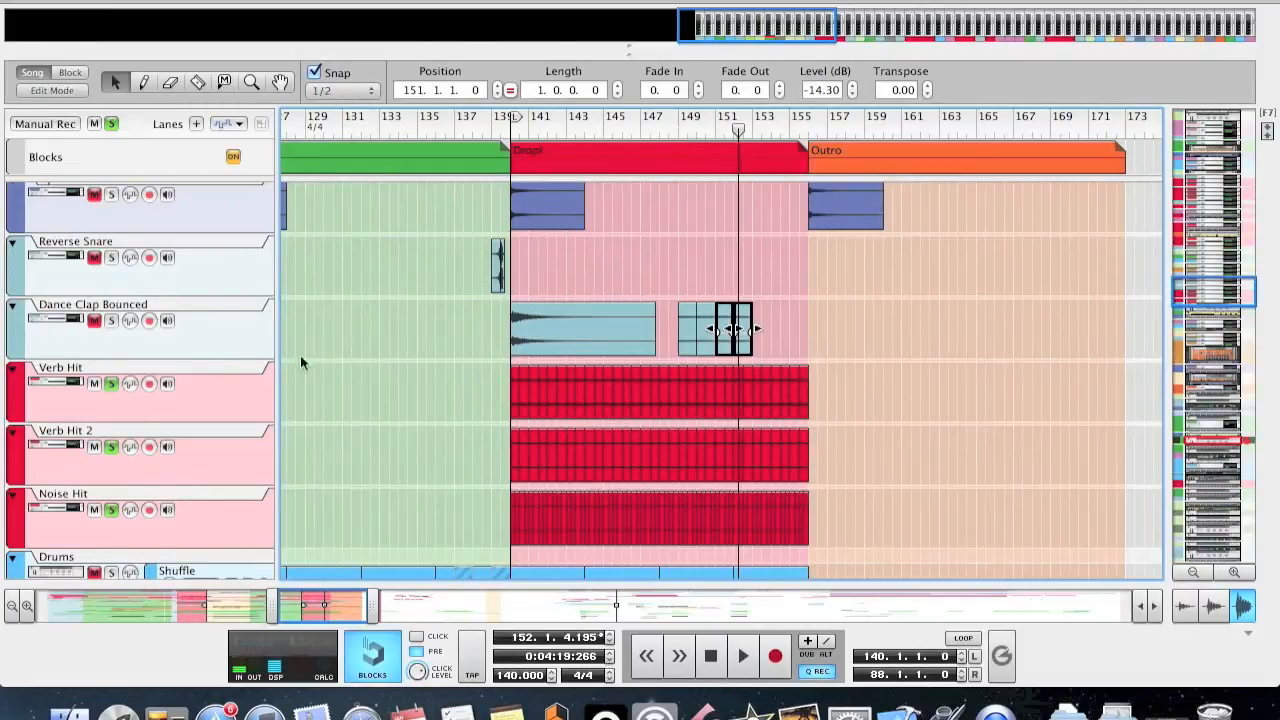
Select all the short hit clips across the drop on the Verb Hit and Verb Hit 2 tracks.
{"action": "scroll", "coordinate": [354, 405], "scroll_direction": "down", "scroll_amount": 1}
{"action": "left_click_drag", "start_coordinate": [439, 370], "coordinate": [912, 434]}
{"action": "left_click_drag", "start_coordinate": [424, 480], "coordinate": [871, 487]}
{"action": "left_click_drag", "start_coordinate": [862, 332], "coordinate": [496, 422]}
Enlarge the mixer above the arrangement and bring the Verb Hit, Verb Hit 2 and Noise Hit channels and the hit tracks into view.
{"action": "left_click_drag", "start_coordinate": [722, 56], "coordinate": [637, 271]}
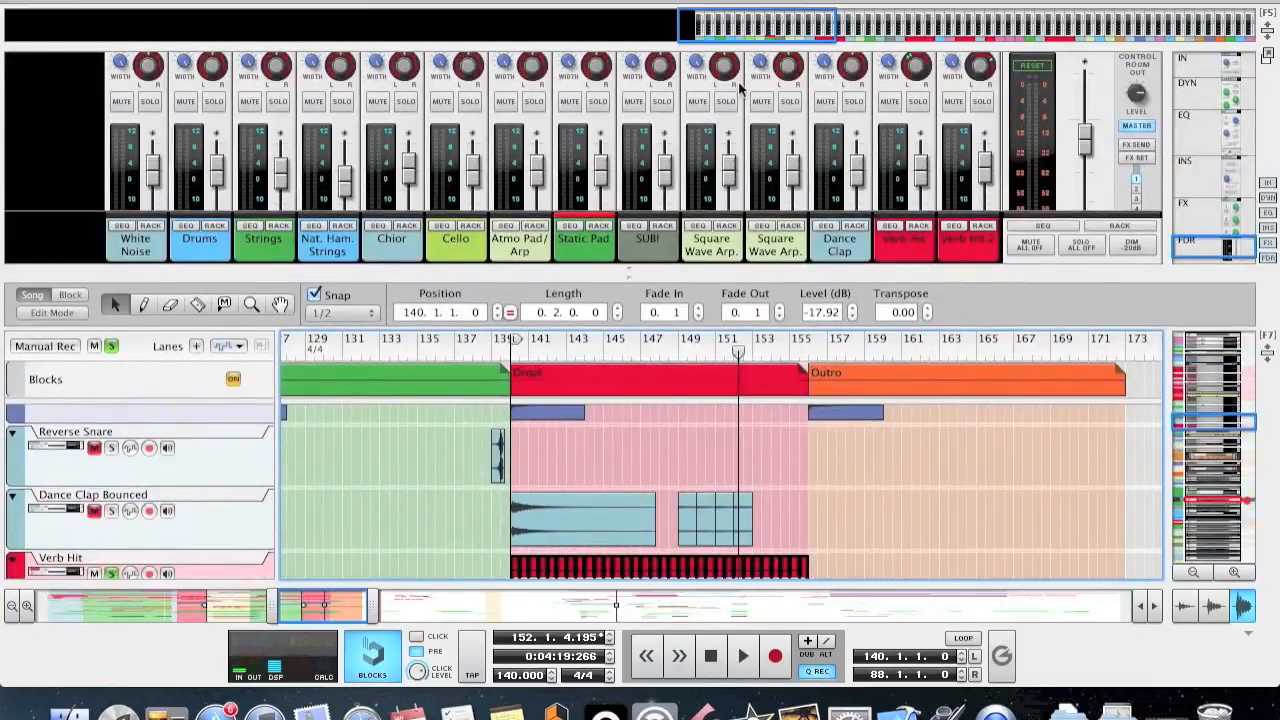
{"action": "left_click_drag", "start_coordinate": [776, 22], "coordinate": [813, 21]}
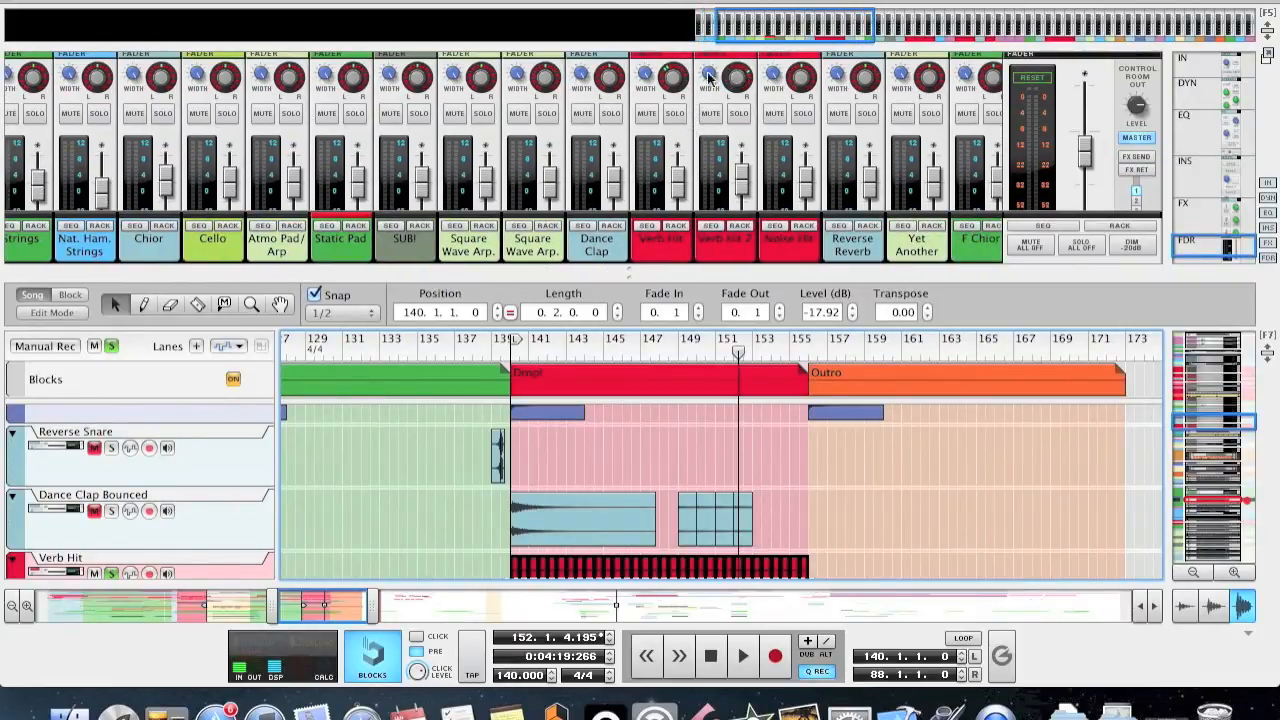
{"action": "scroll", "coordinate": [666, 486], "scroll_direction": "down", "scroll_amount": 1}
{"action": "scroll", "coordinate": [666, 486], "scroll_direction": "down", "scroll_amount": 2}
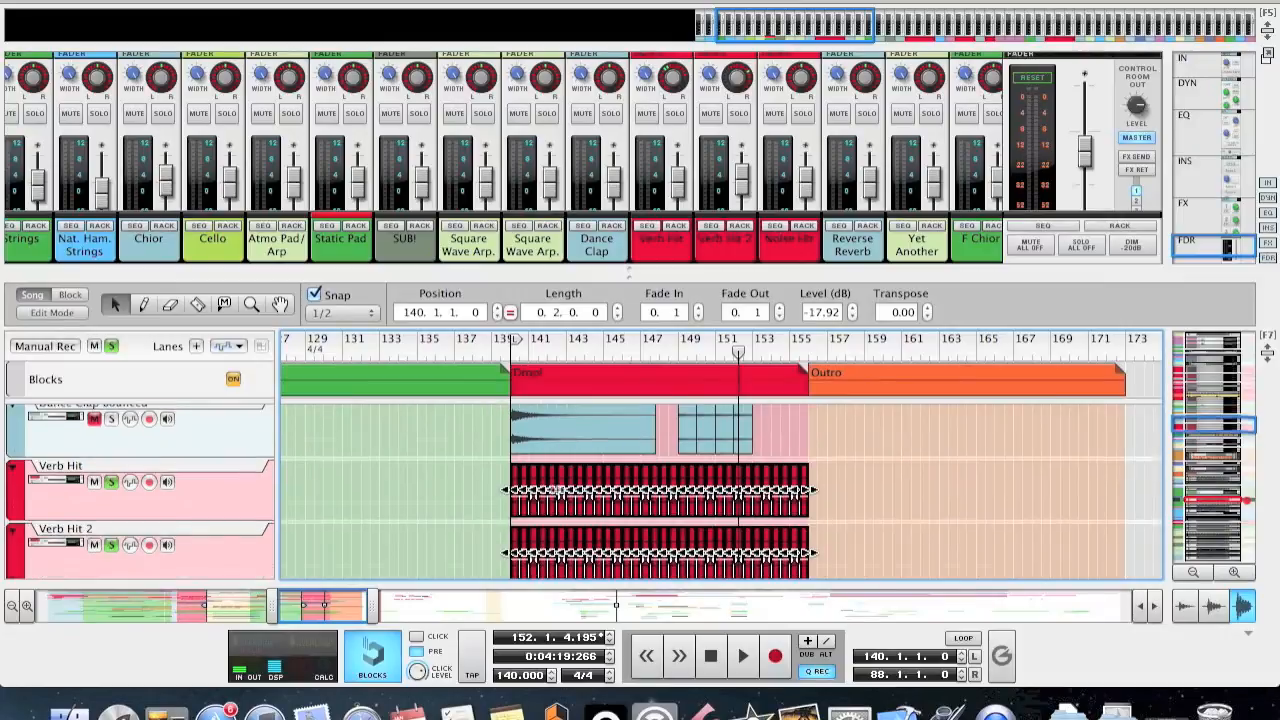